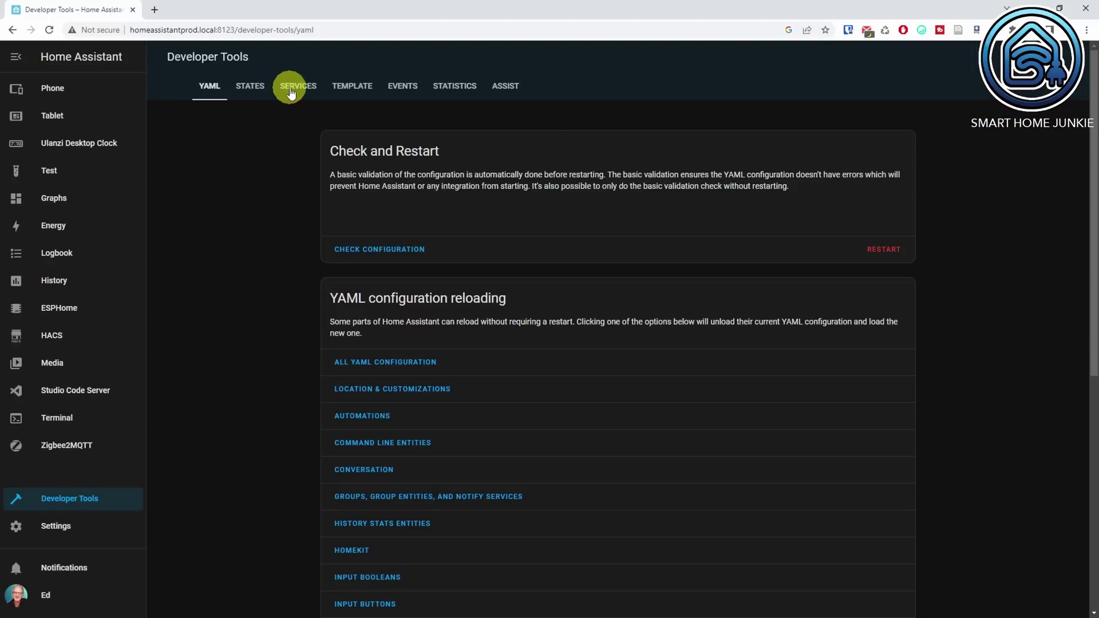
In the Services tab, pick Light: Turn on (searched as 'light.tur') and open the light target list.
click(291, 92)
click(345, 167)
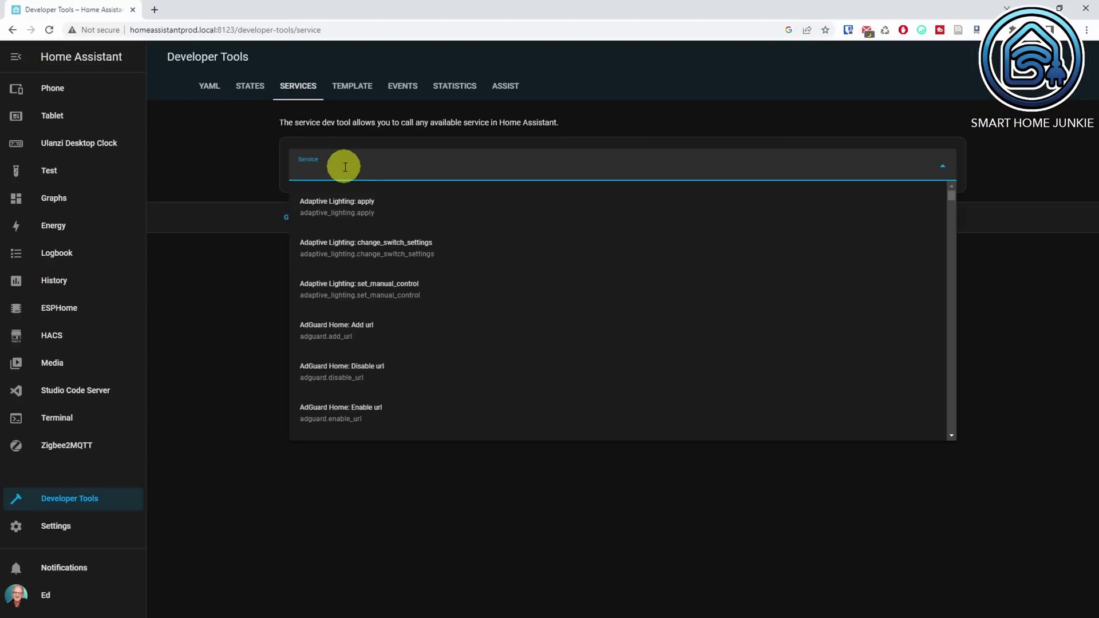
text(light.turn)
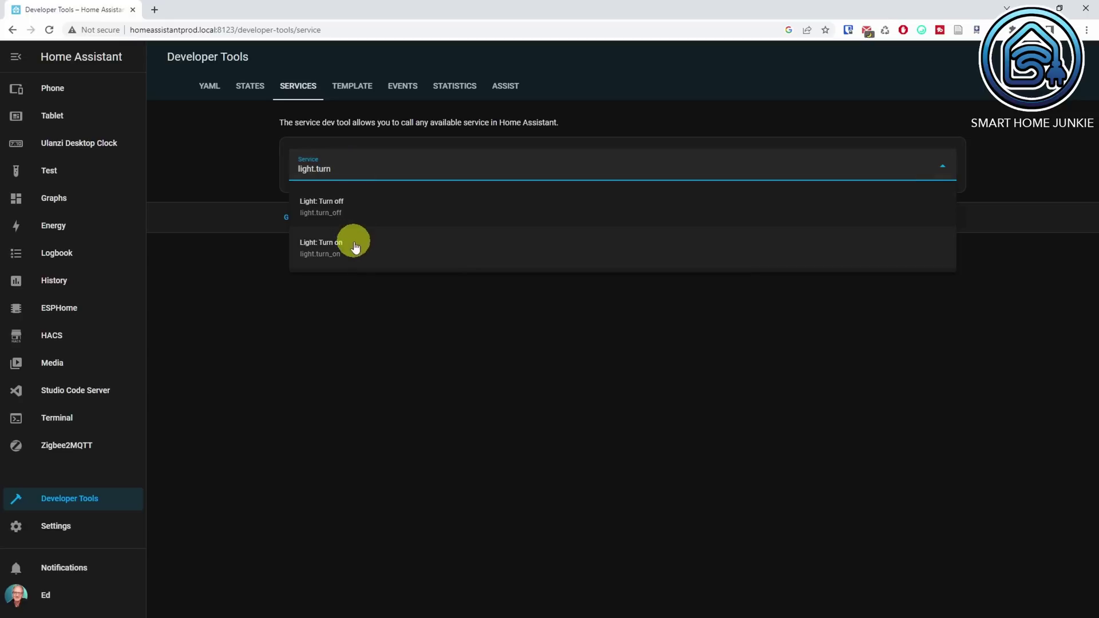
click(354, 246)
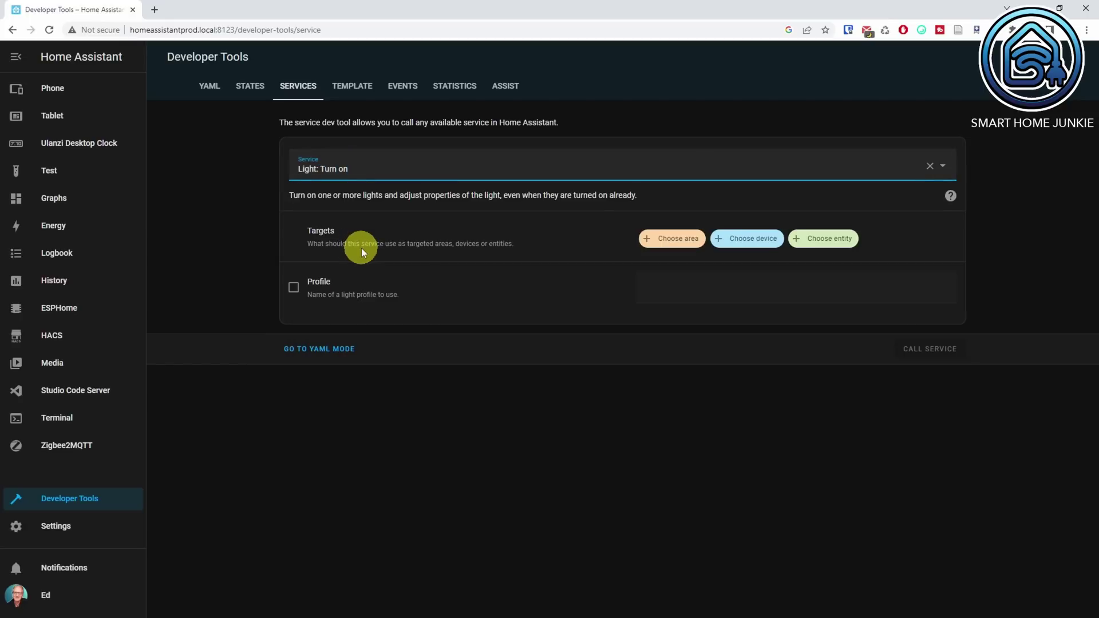
click(834, 243)
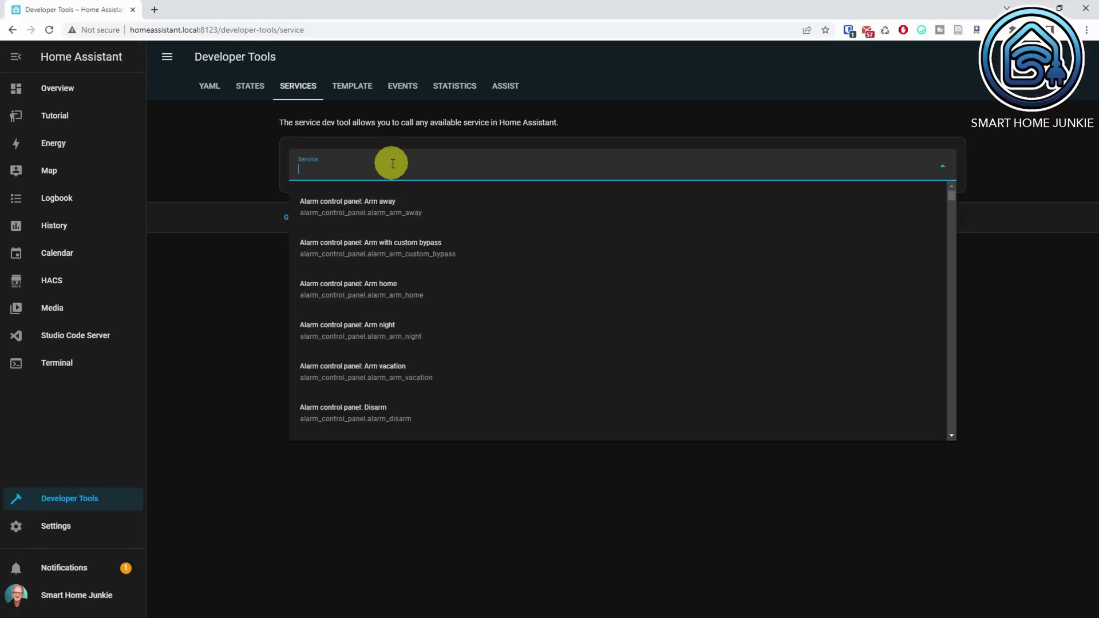
Call Calendar: List event on Main Calendar with a 48-hour duration and scroll to the response.
text(calendar)
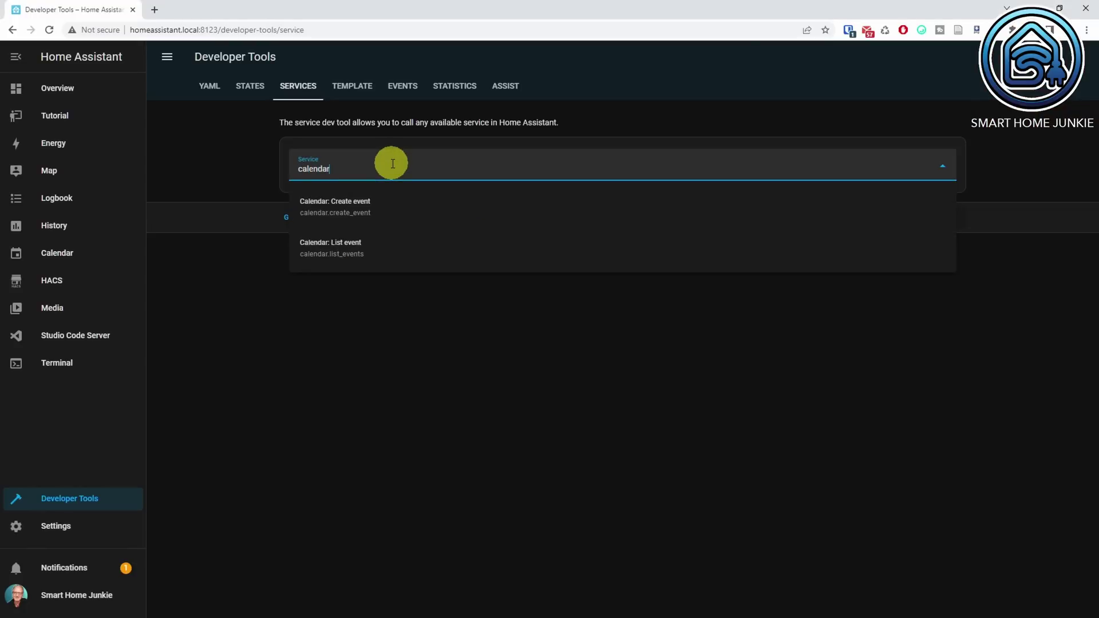
click(385, 249)
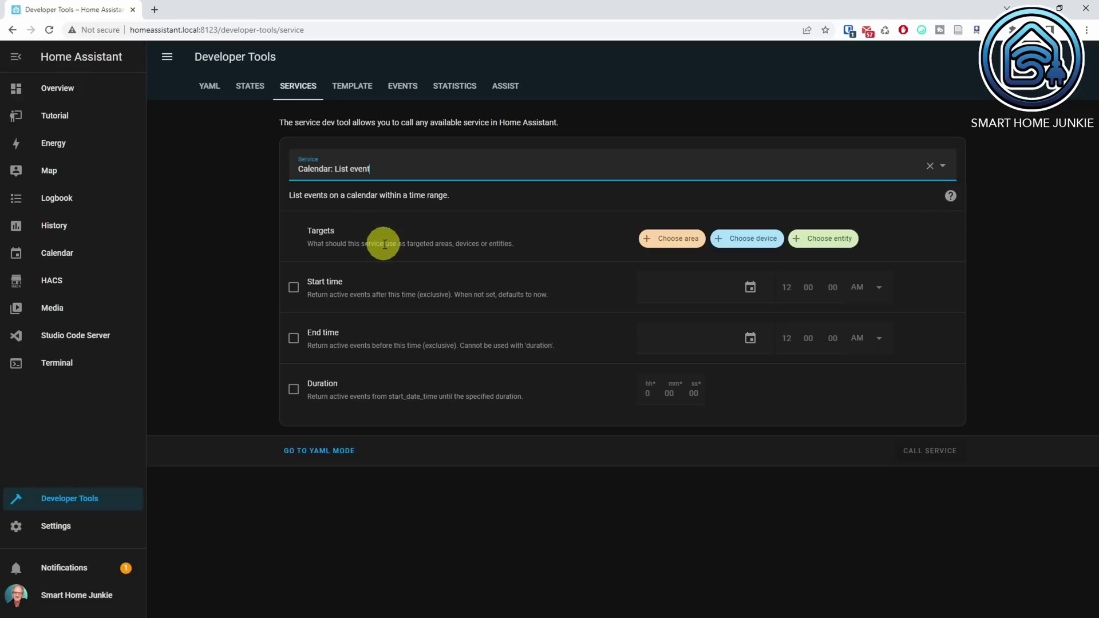
click(828, 248)
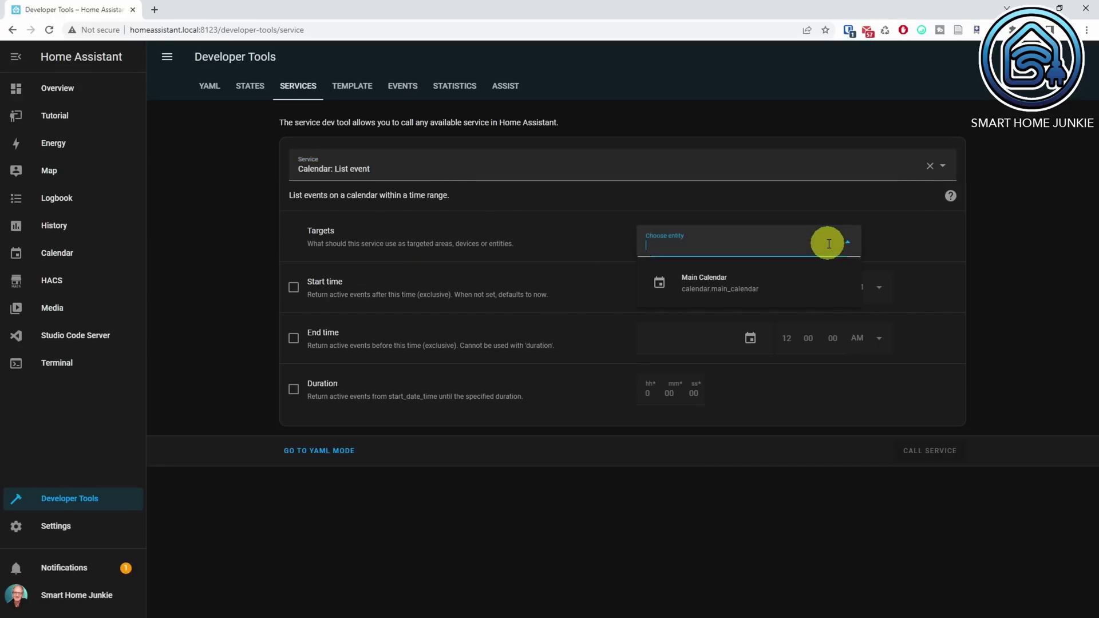
click(687, 289)
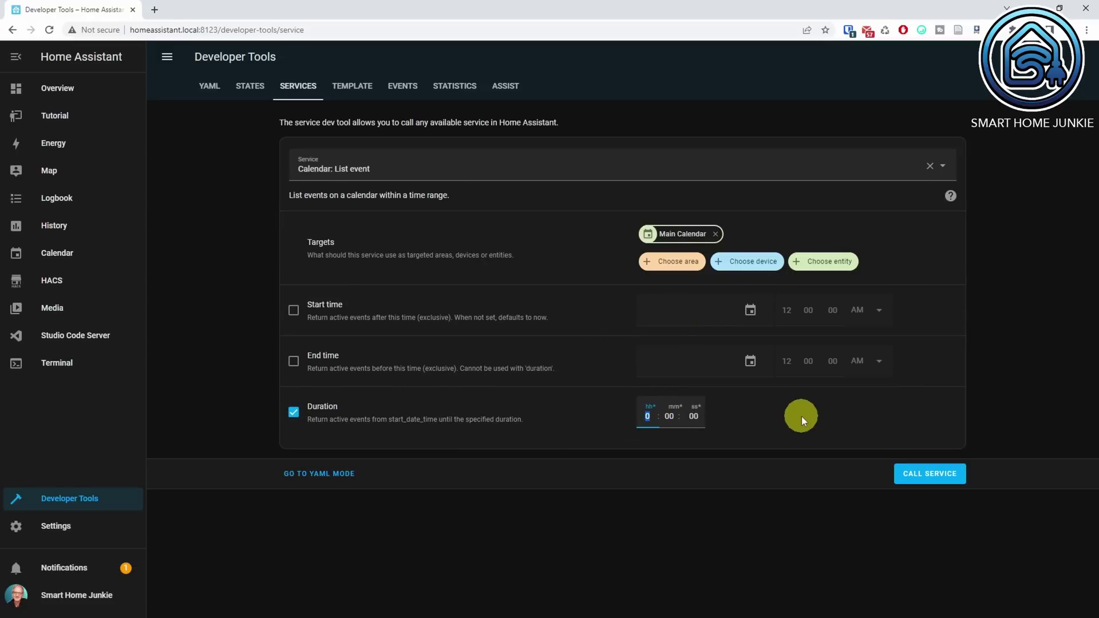
text(48)
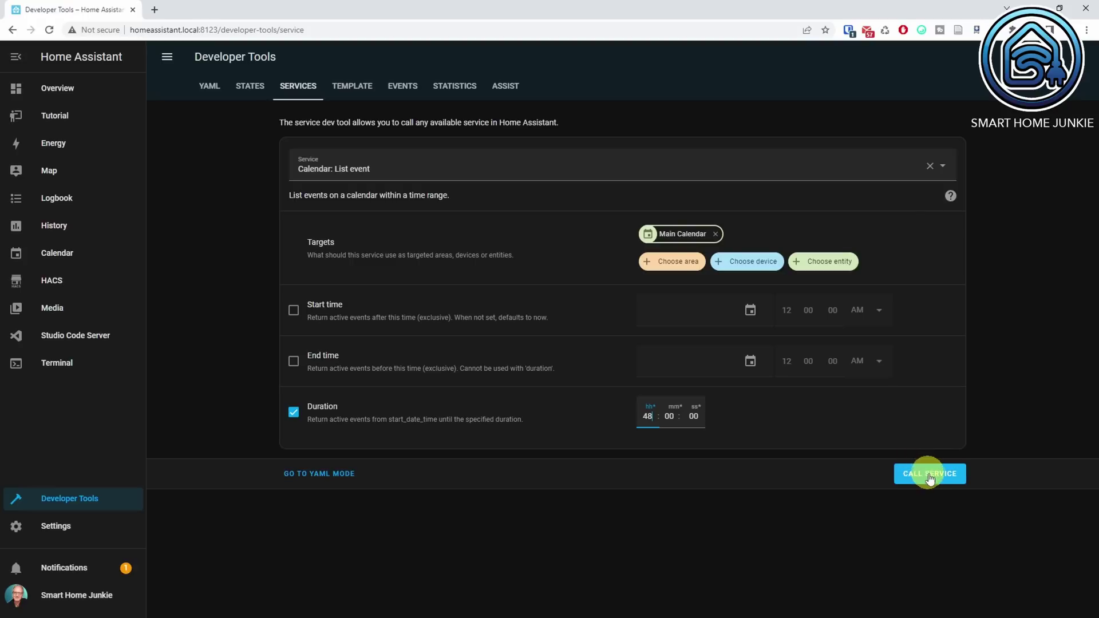
click(930, 475)
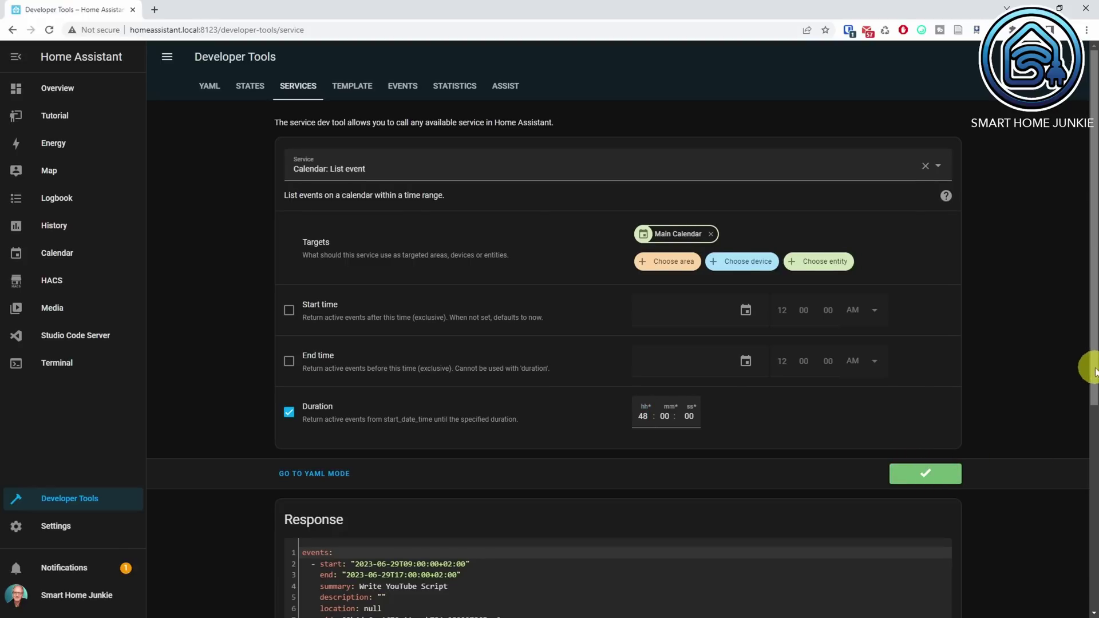
scroll(1090, 363, down, 5)
scroll(1090, 363, down, 1)
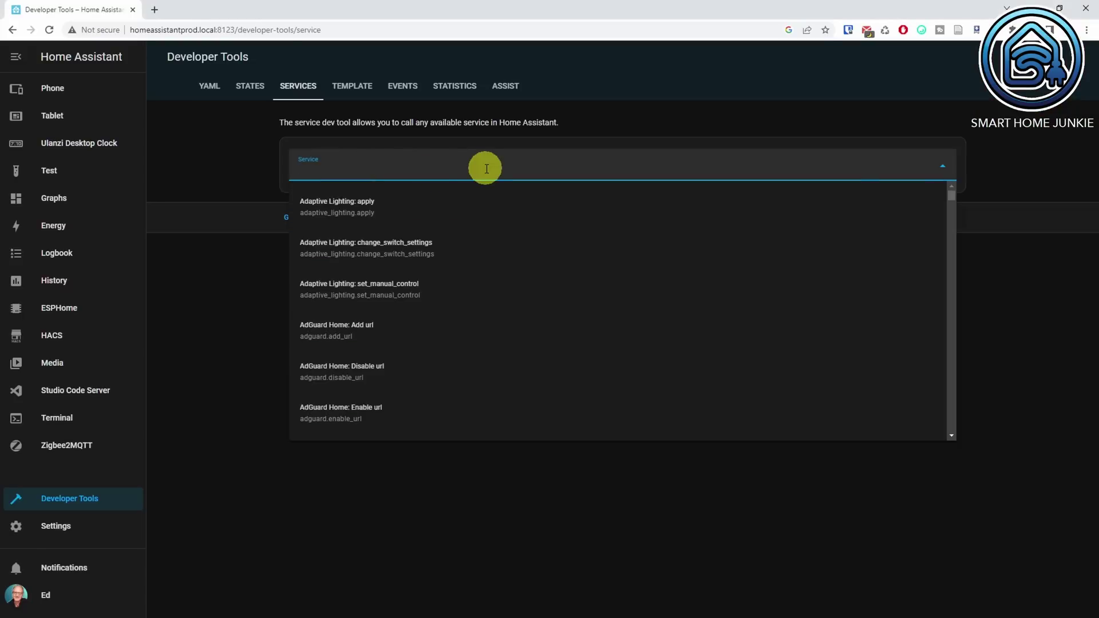
Send a question through Conversation: Process and review the response.
text(conversat)
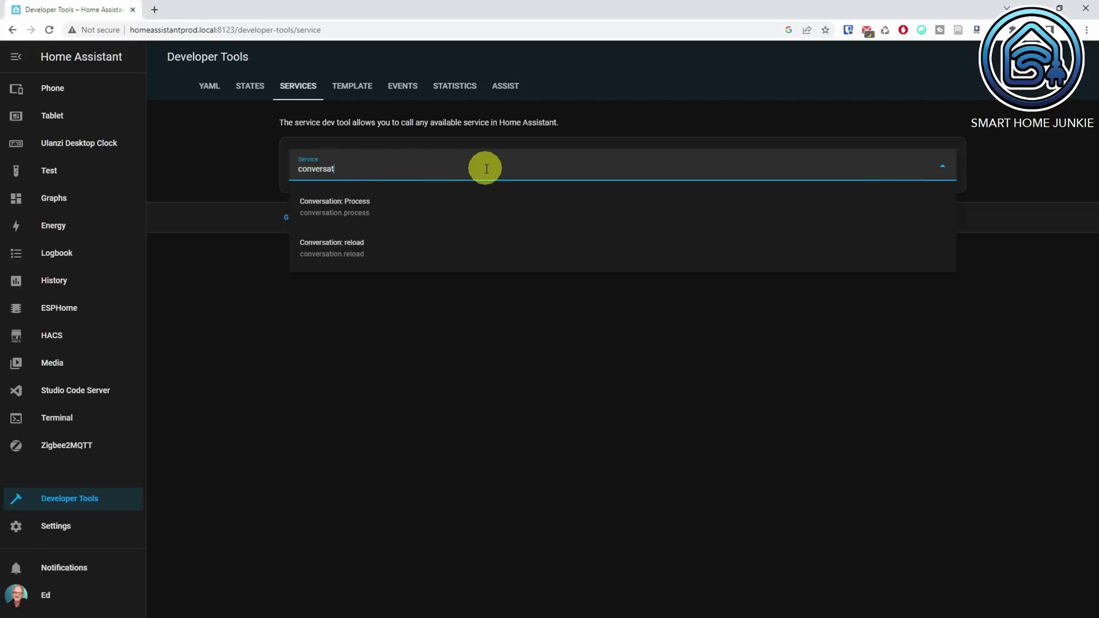
click(421, 205)
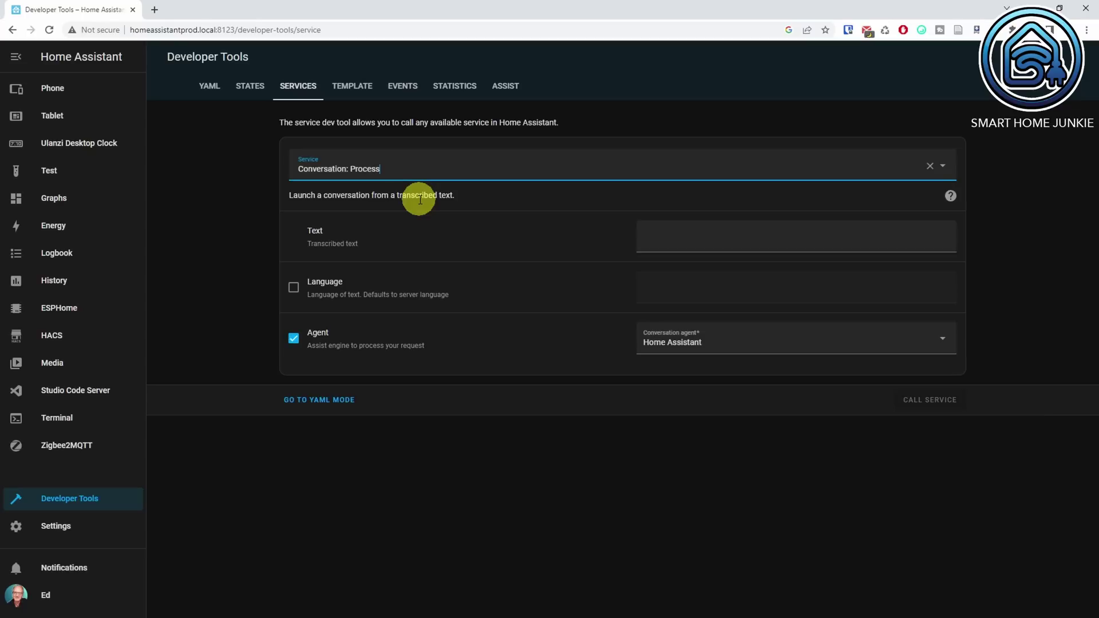
click(702, 249)
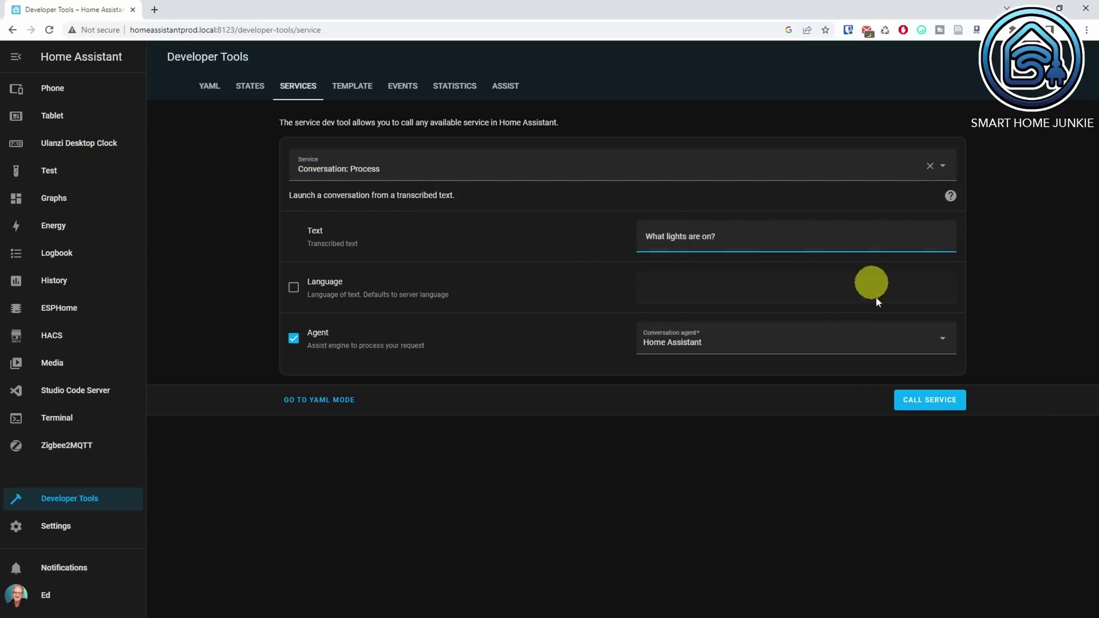
click(933, 402)
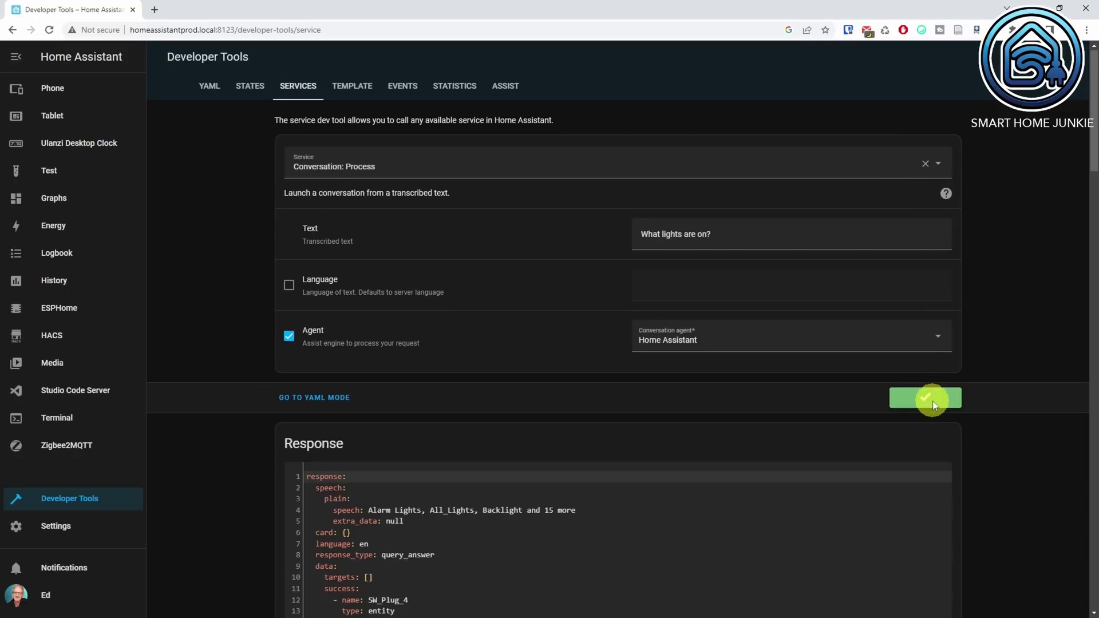
scroll(933, 401, down, 5)
scroll(933, 401, up, 5)
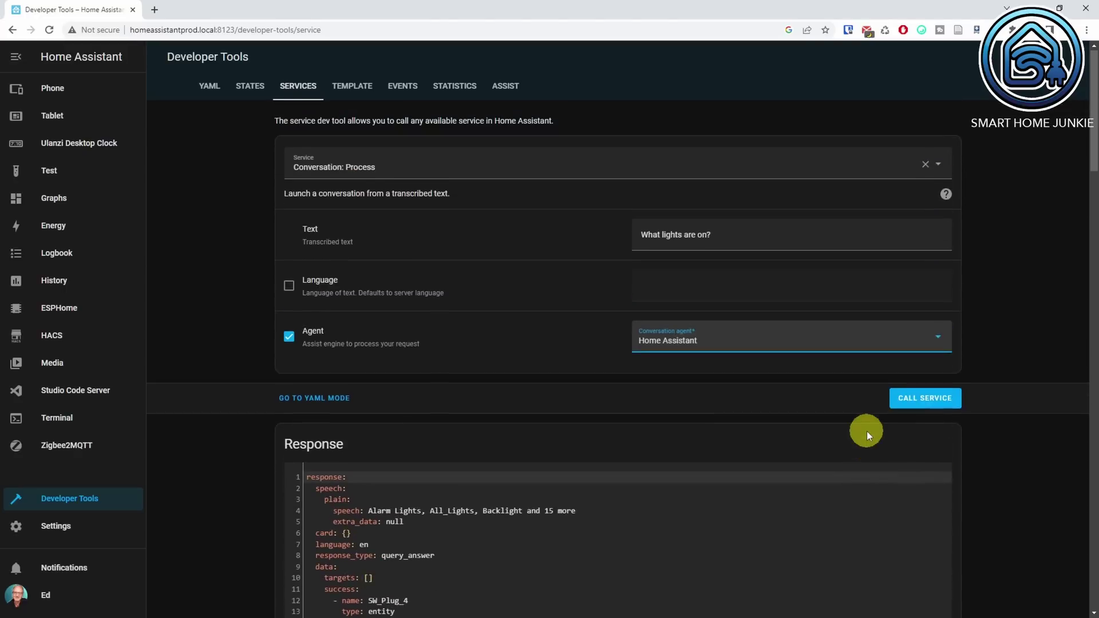
Replace the question with who founded Home Assistant and rerun it using the OpenAI Conversation agent.
drag(741, 238, 618, 243)
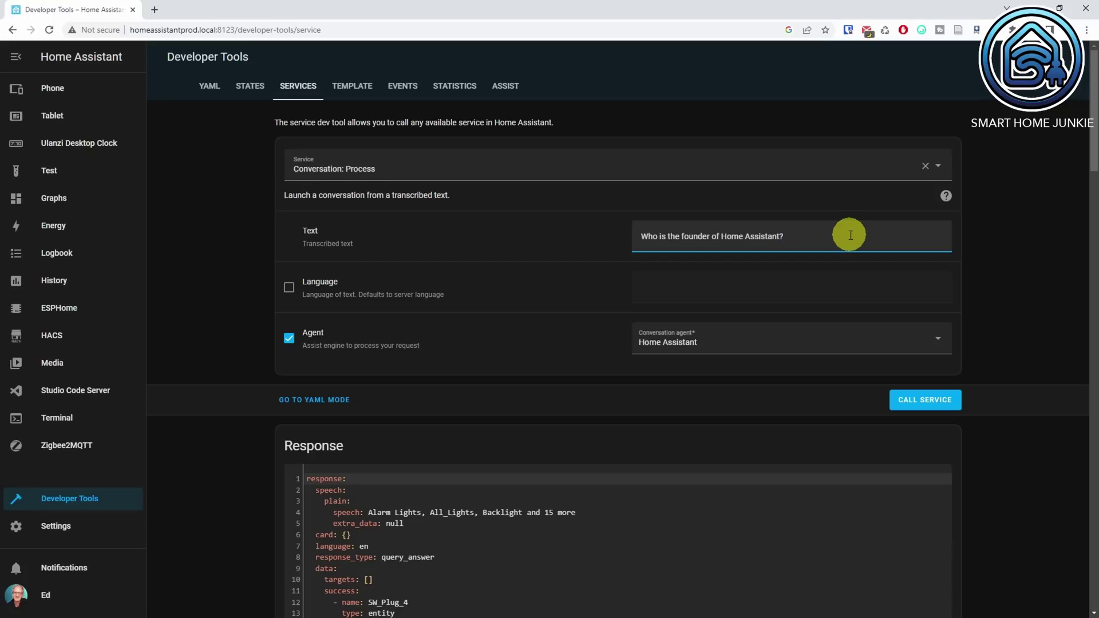
click(932, 347)
click(704, 410)
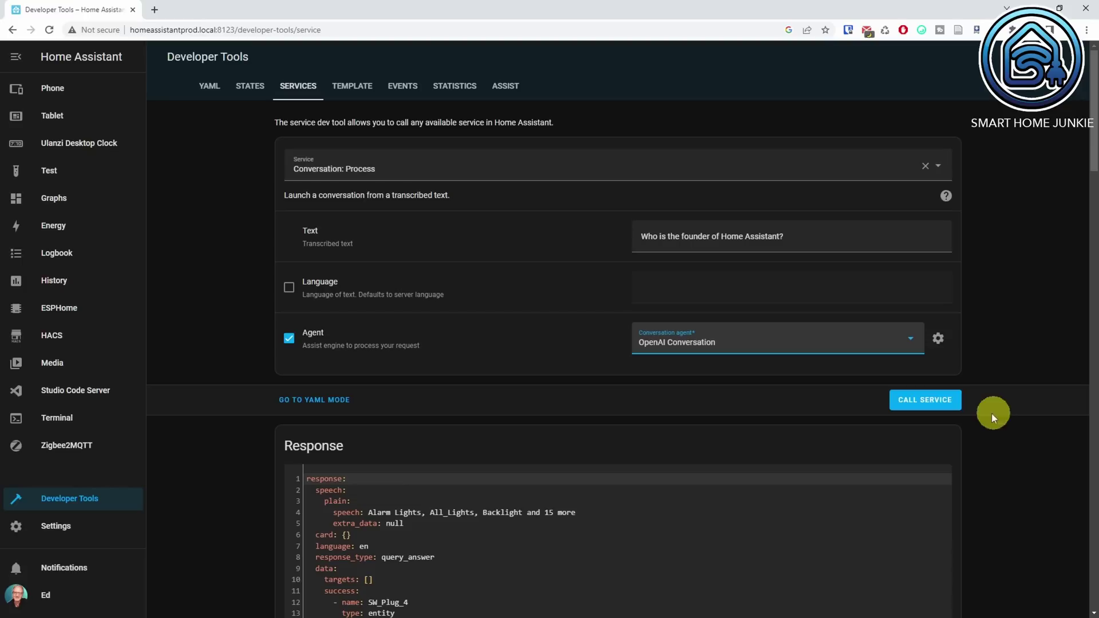
click(941, 404)
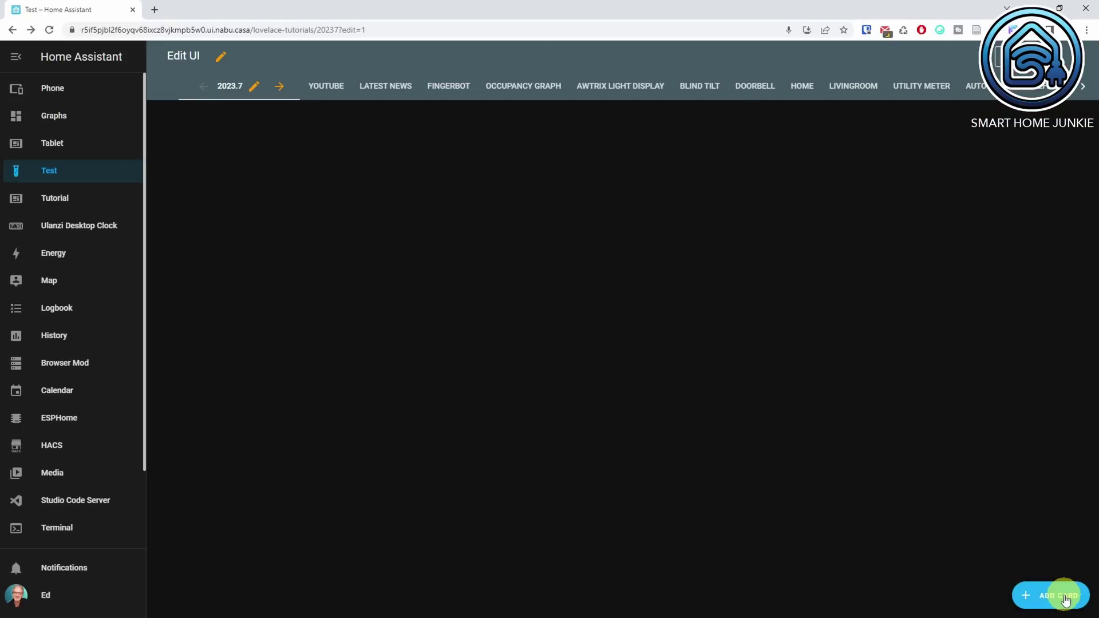
Add a Button card to the 2023.7 view with the Assist entity.
click(1063, 596)
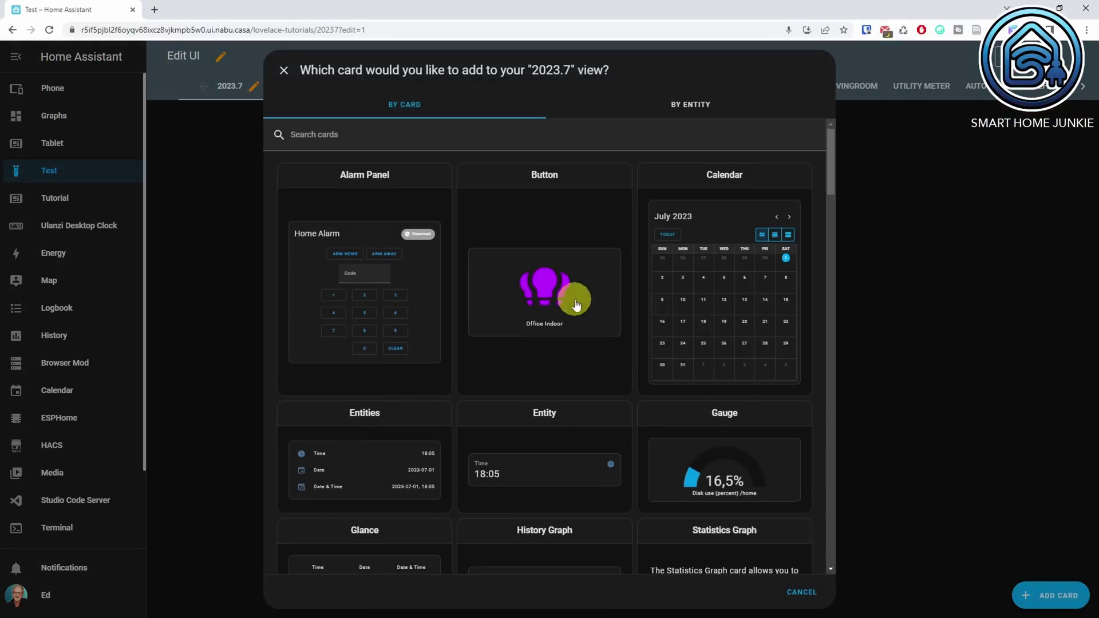
click(572, 297)
click(471, 144)
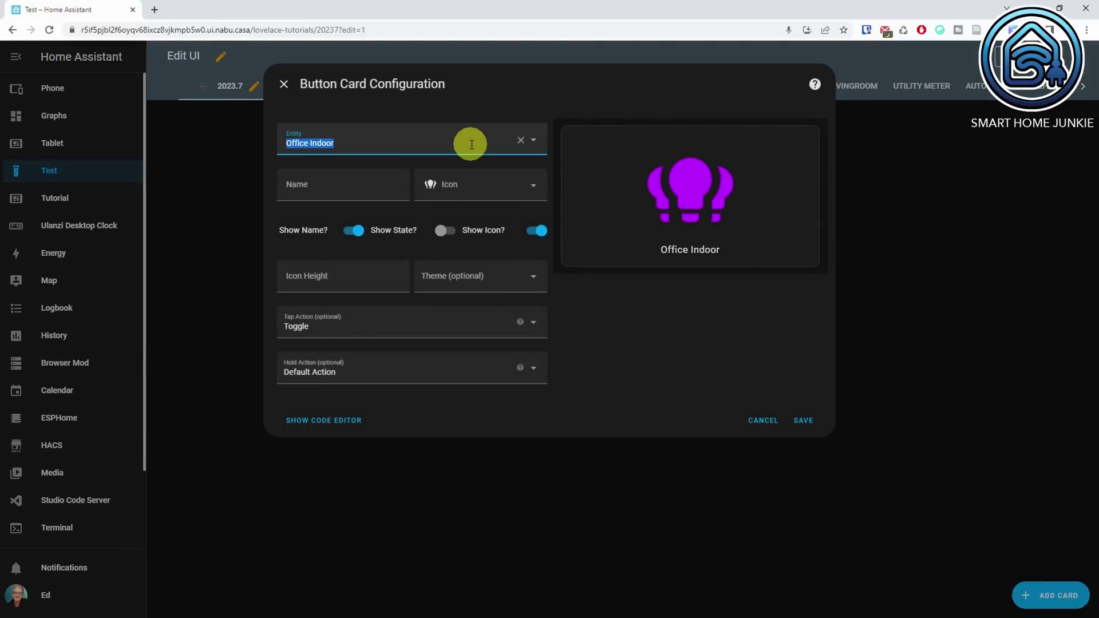
text(assist)
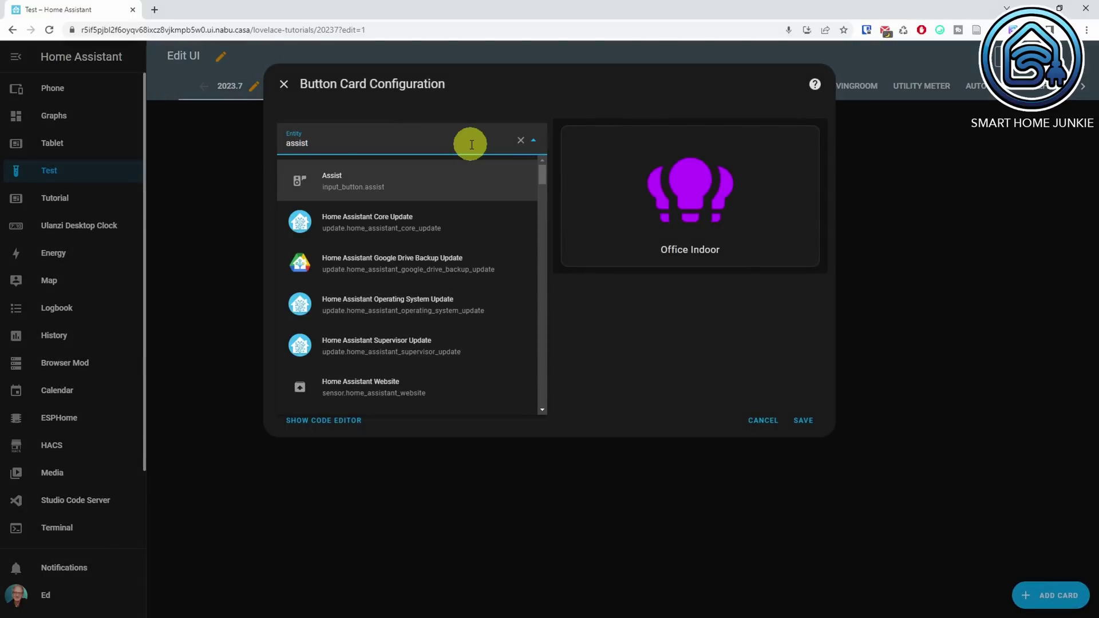
click(397, 177)
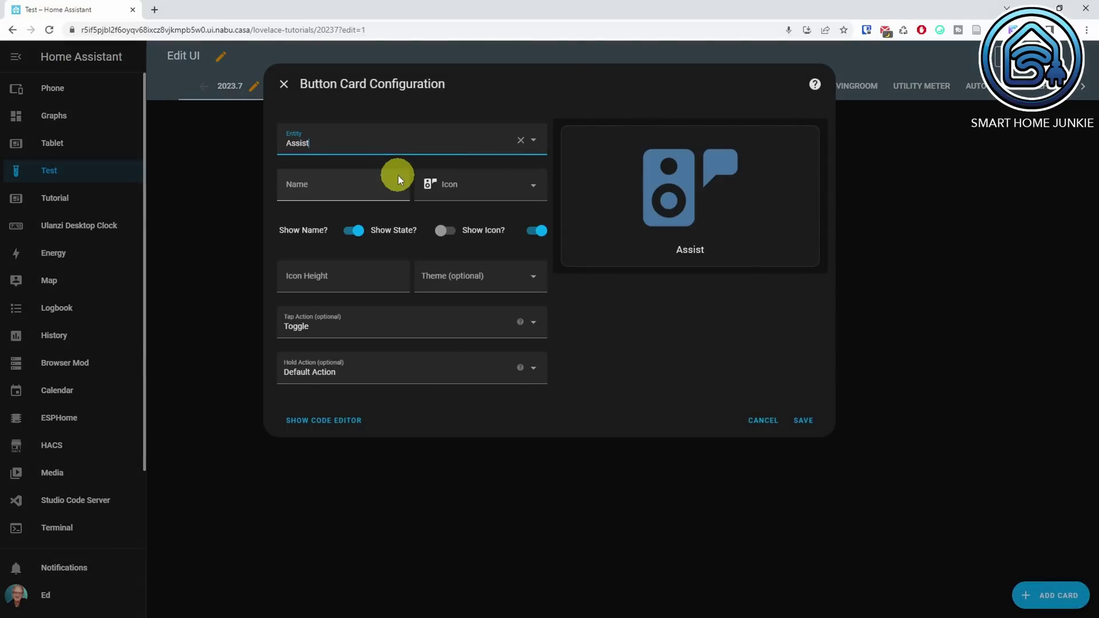
Set the card's tap action to Assist, save it, exit editing and tap it.
click(484, 326)
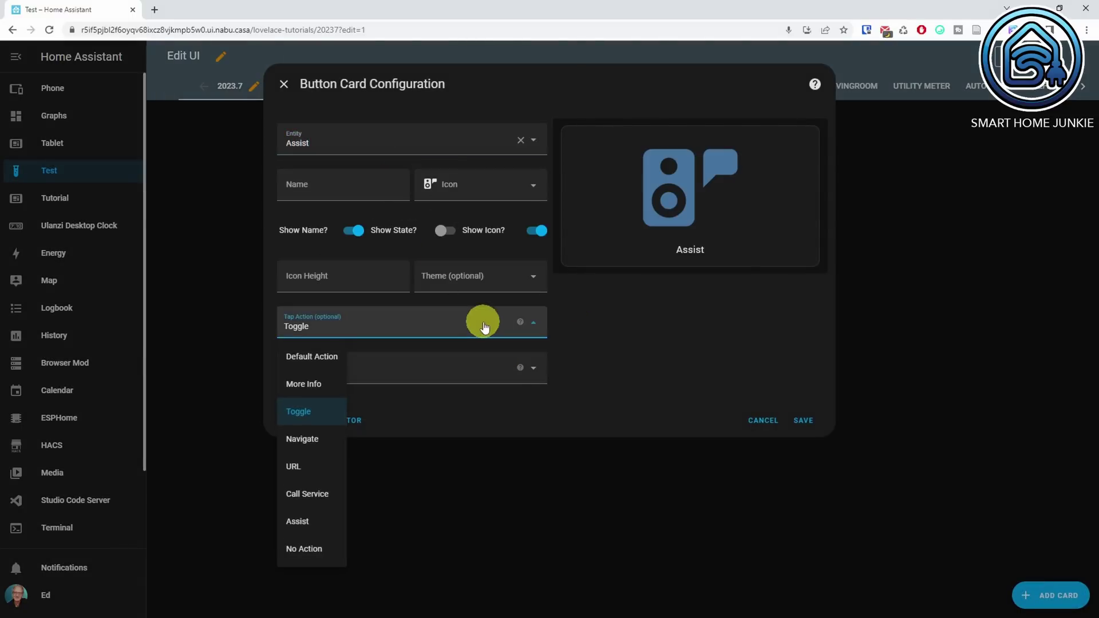
click(321, 518)
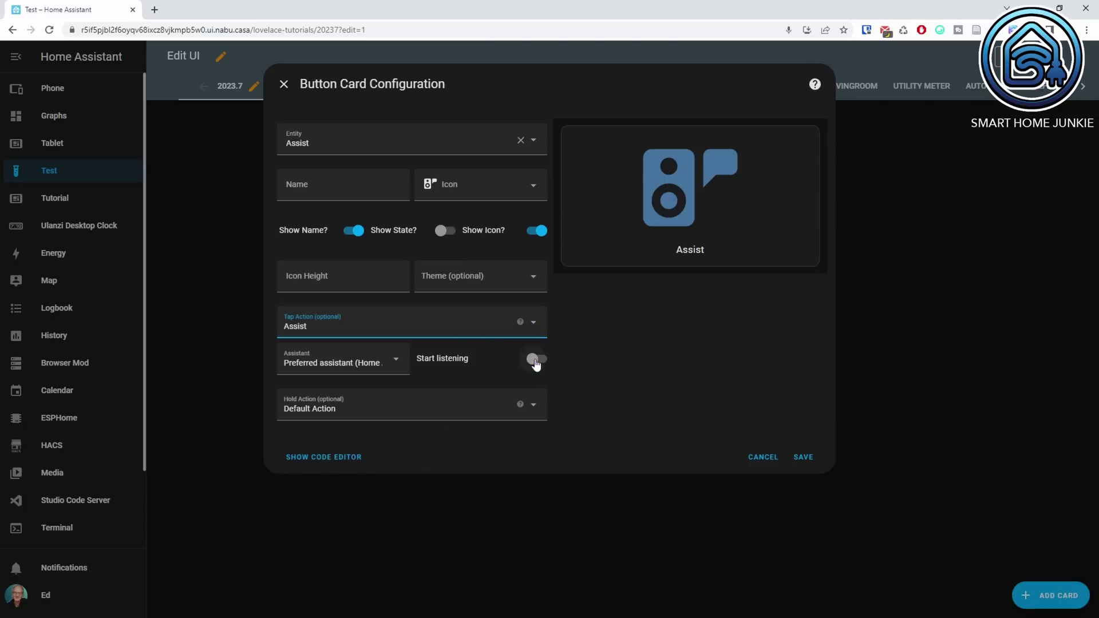
click(804, 458)
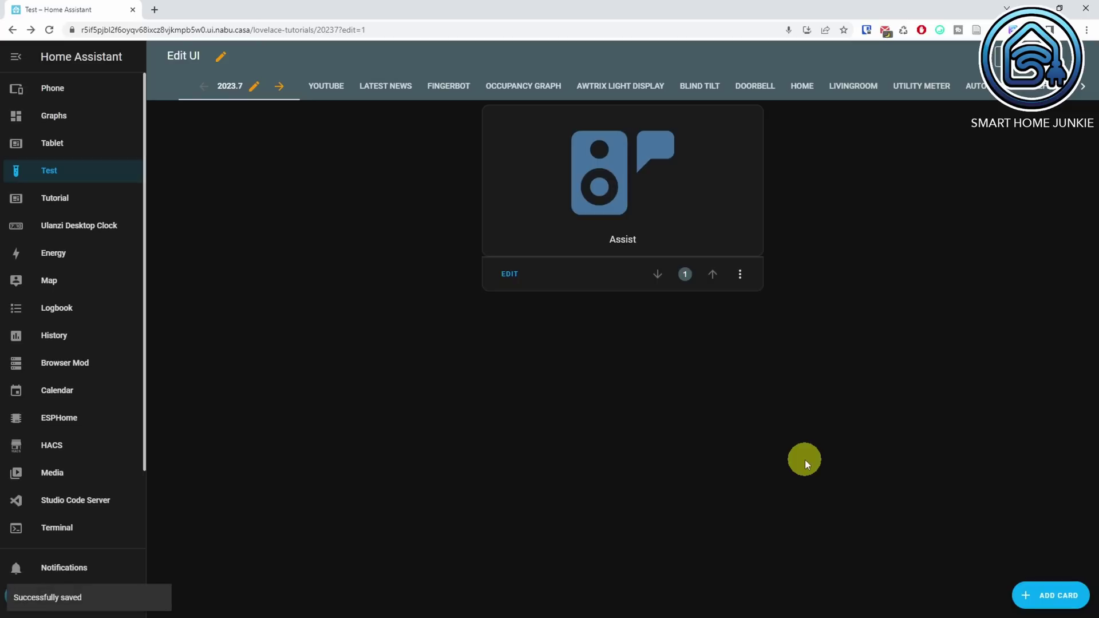
click(996, 57)
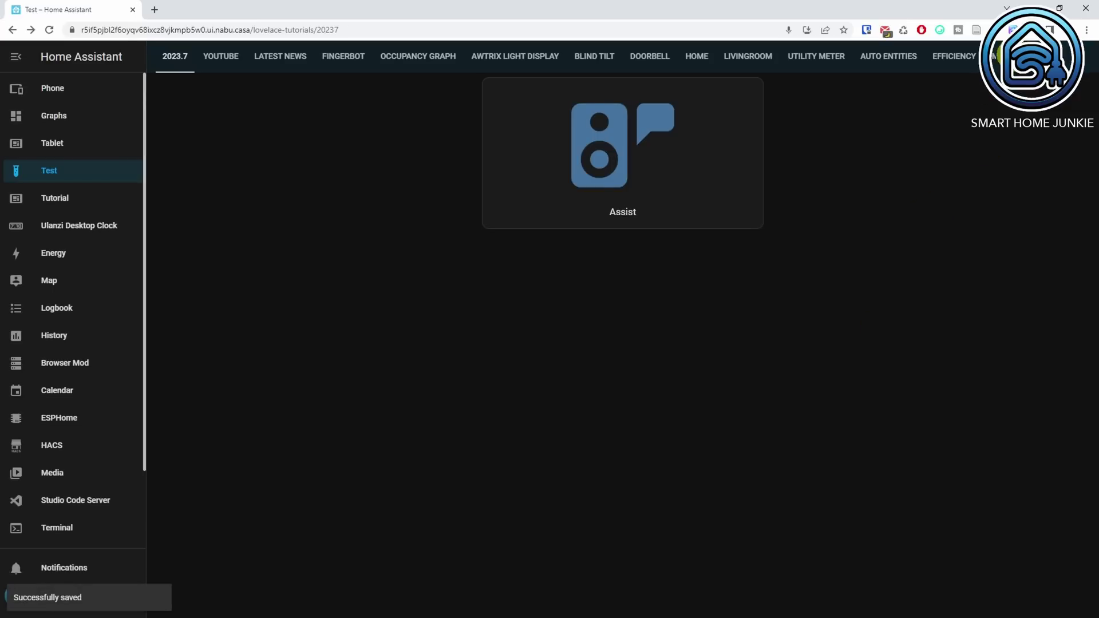
click(608, 153)
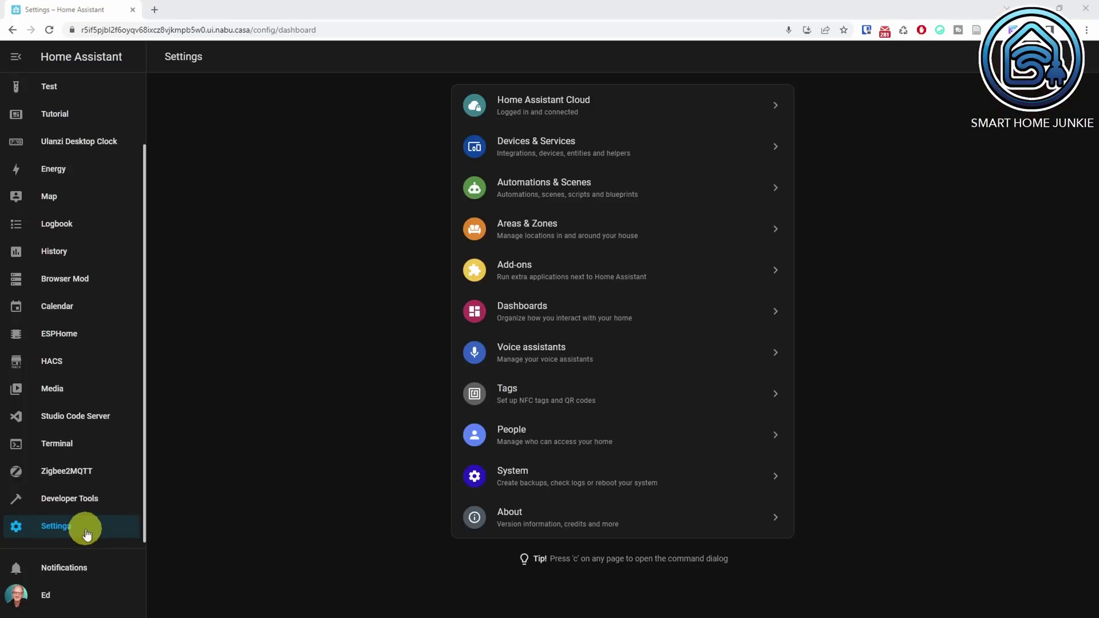
Create a blank automation with a sentence trigger 'Dinner is ready'.
click(555, 194)
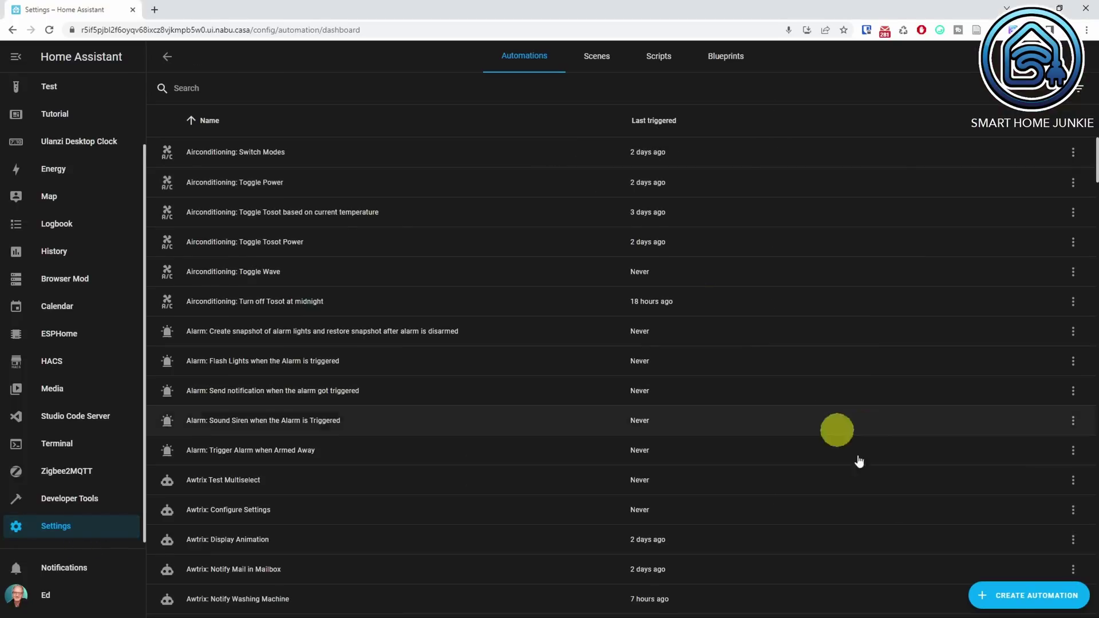
click(1017, 605)
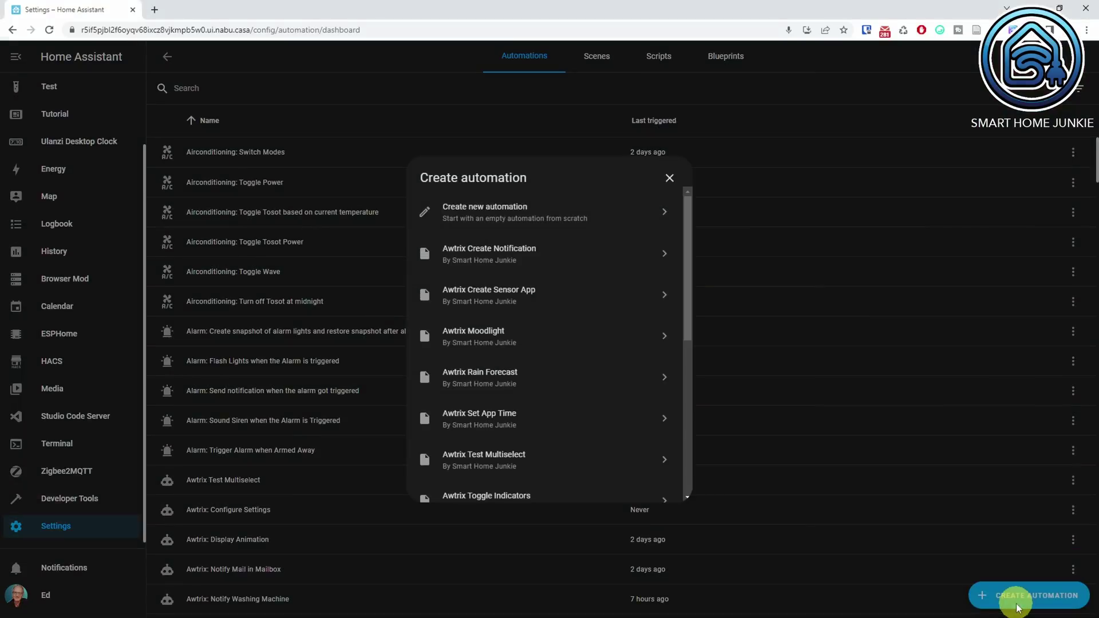
click(537, 213)
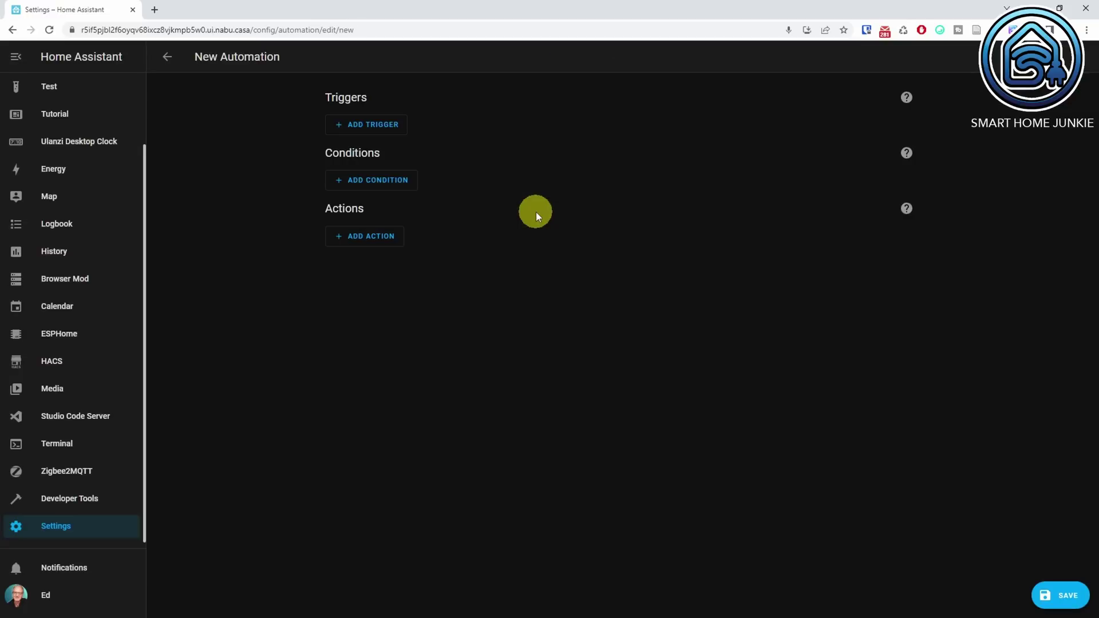
click(399, 126)
click(386, 375)
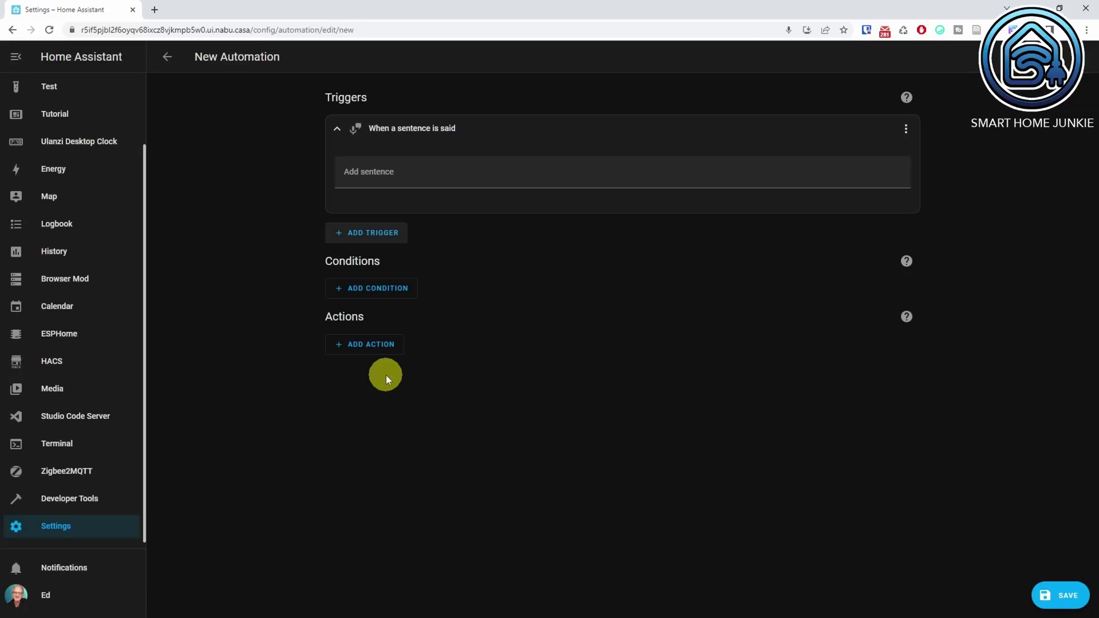
click(483, 177)
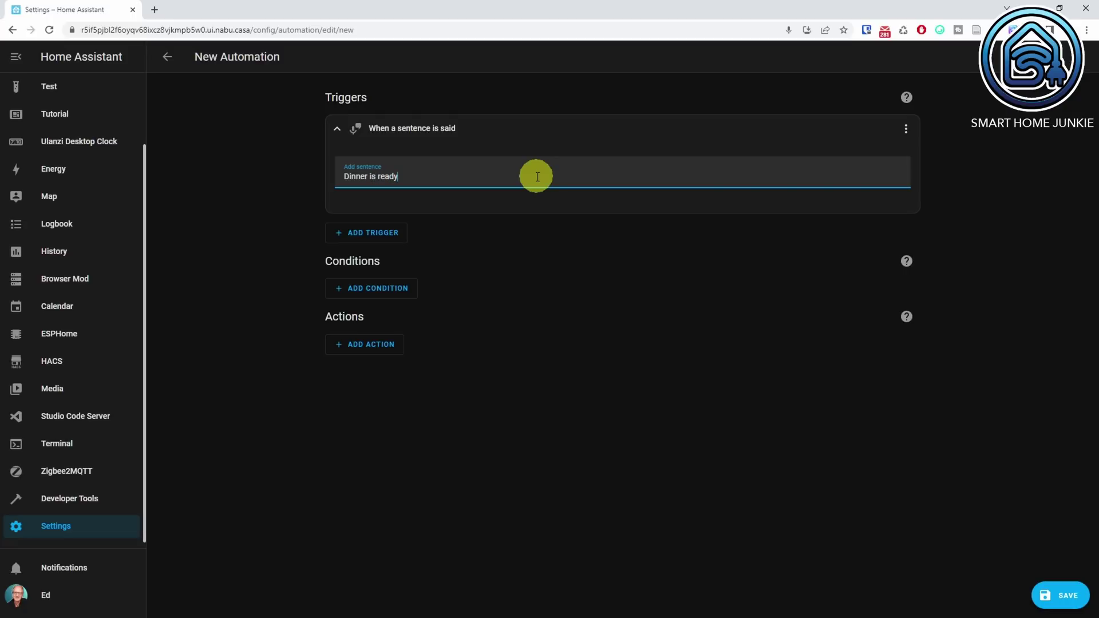
text(Dinner is ready)
key(Return)
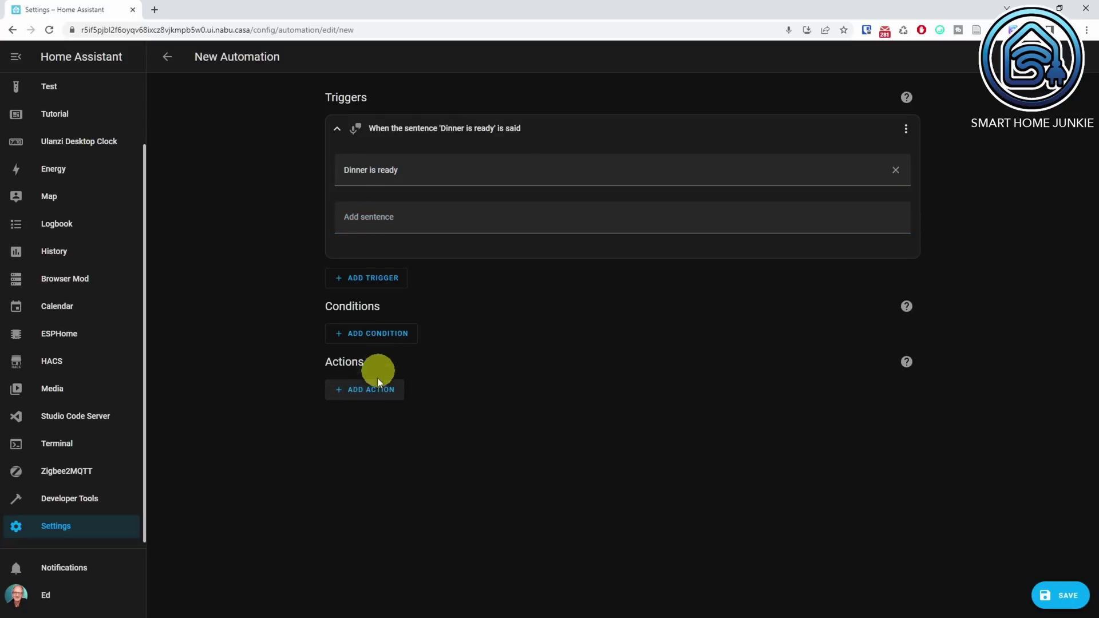
Add a tts google_translate service-call action targeting All speakers.
click(379, 393)
click(404, 80)
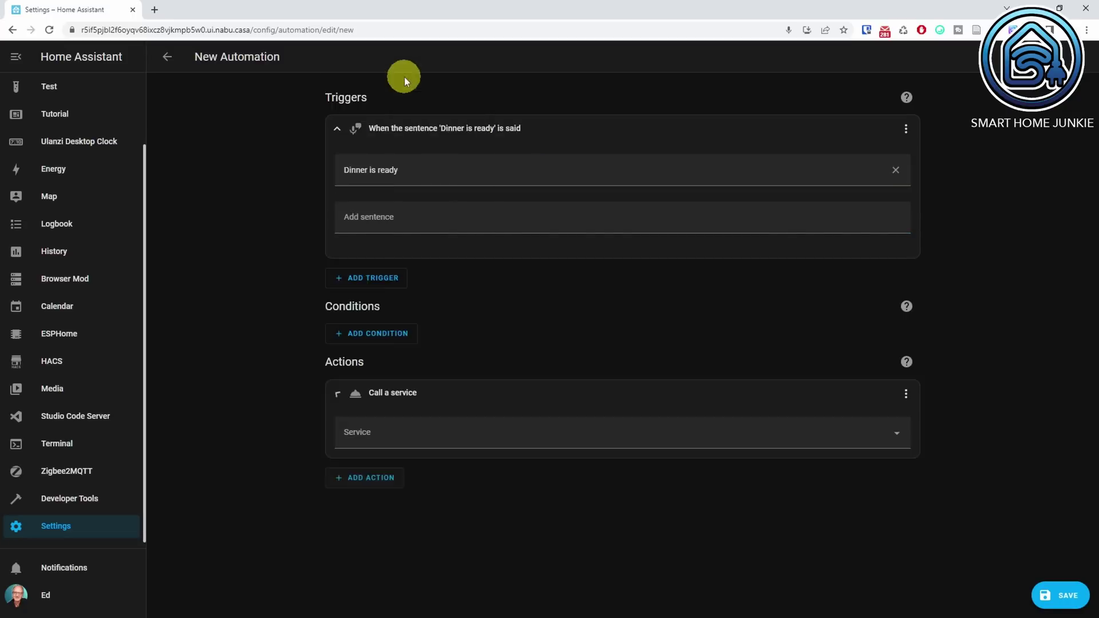
click(563, 441)
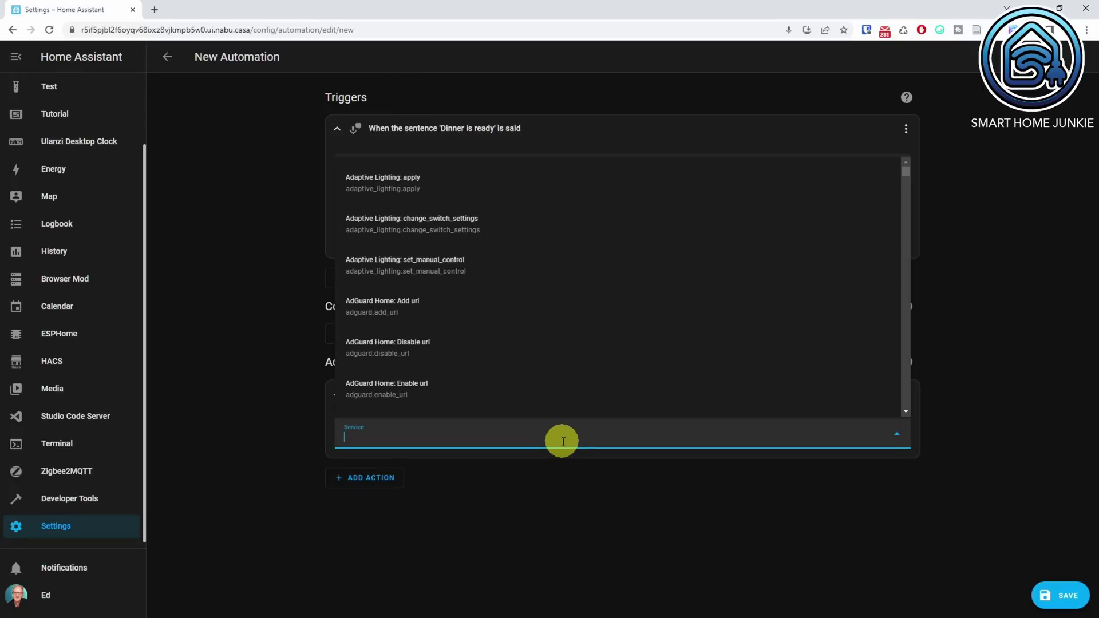
text(tts)
click(510, 351)
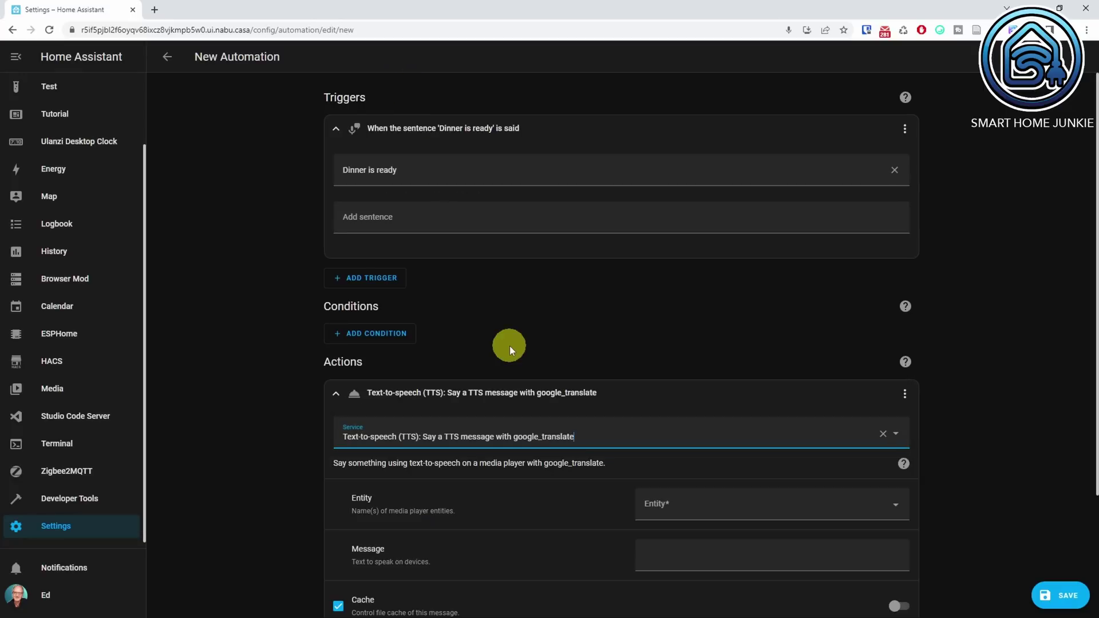
scroll(510, 346, down, 3)
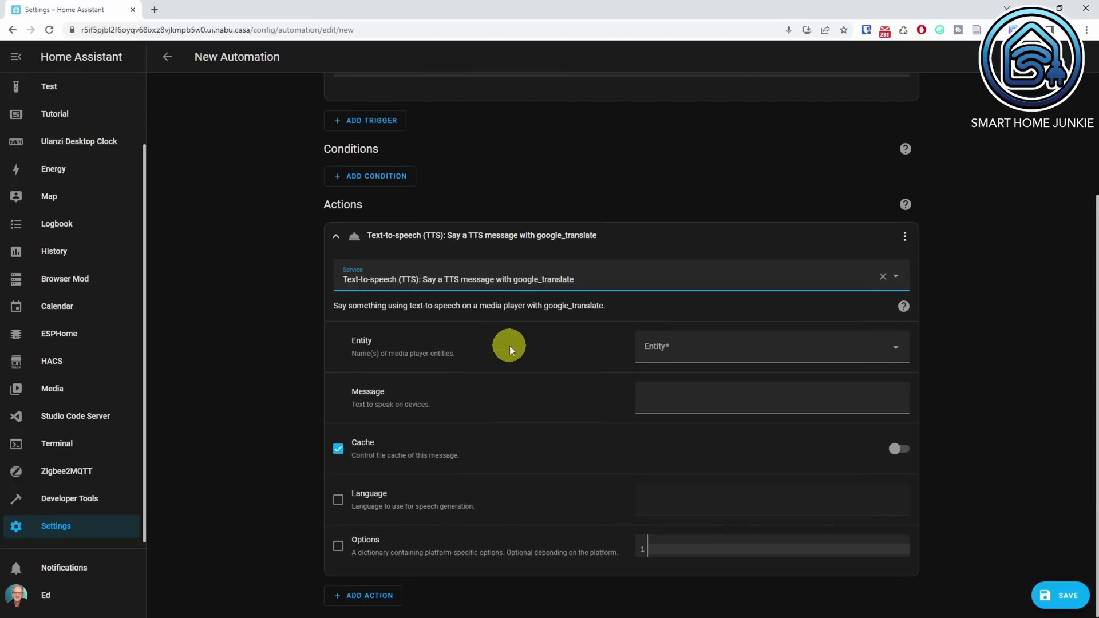
click(686, 346)
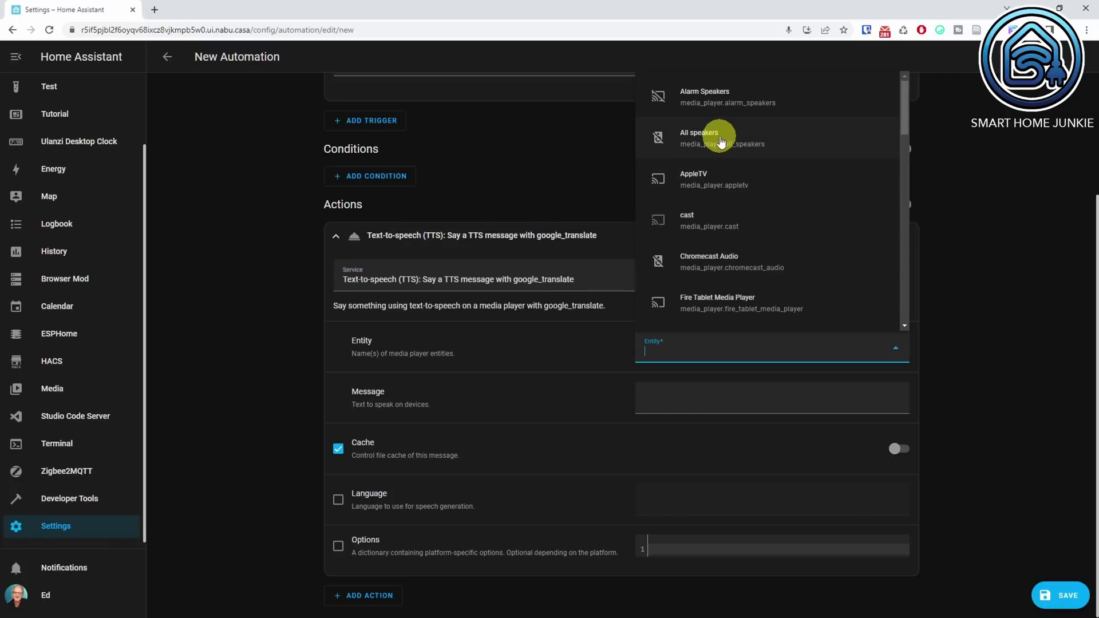
click(721, 142)
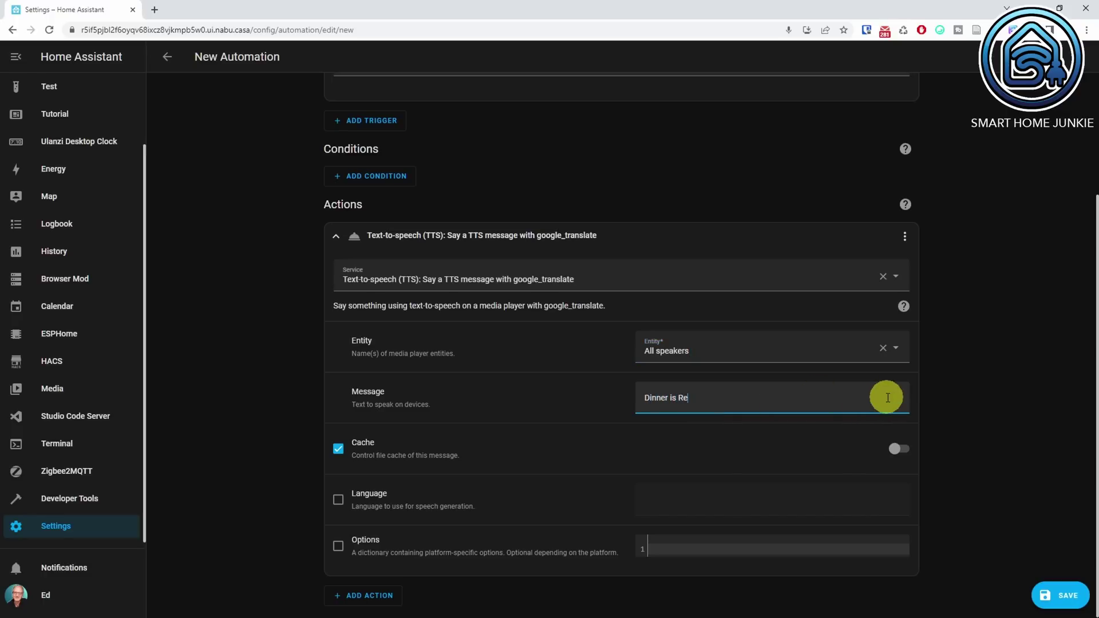
Set the message 'Dinner is Ready!' and language en-us, then save as 'Test: Sentence'.
text(!)
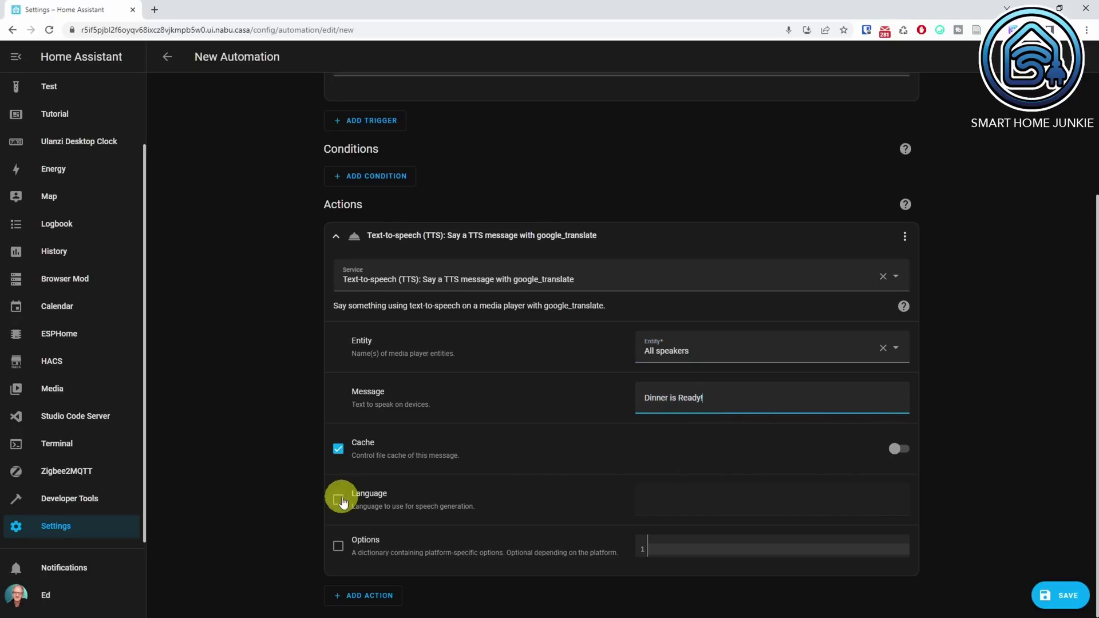
click(339, 500)
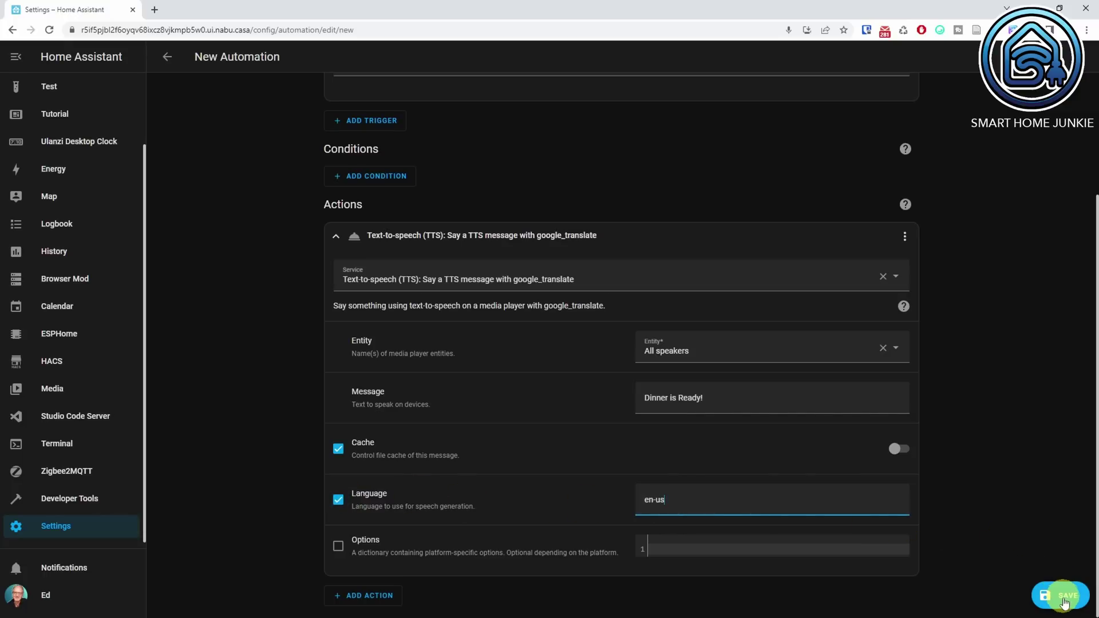
click(1066, 603)
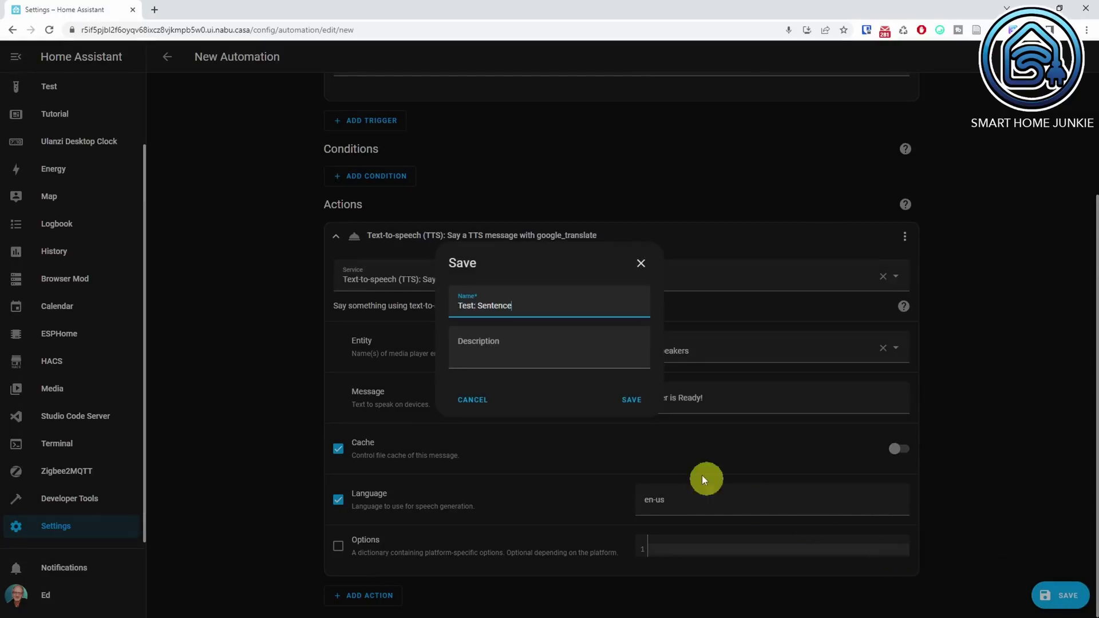
click(630, 399)
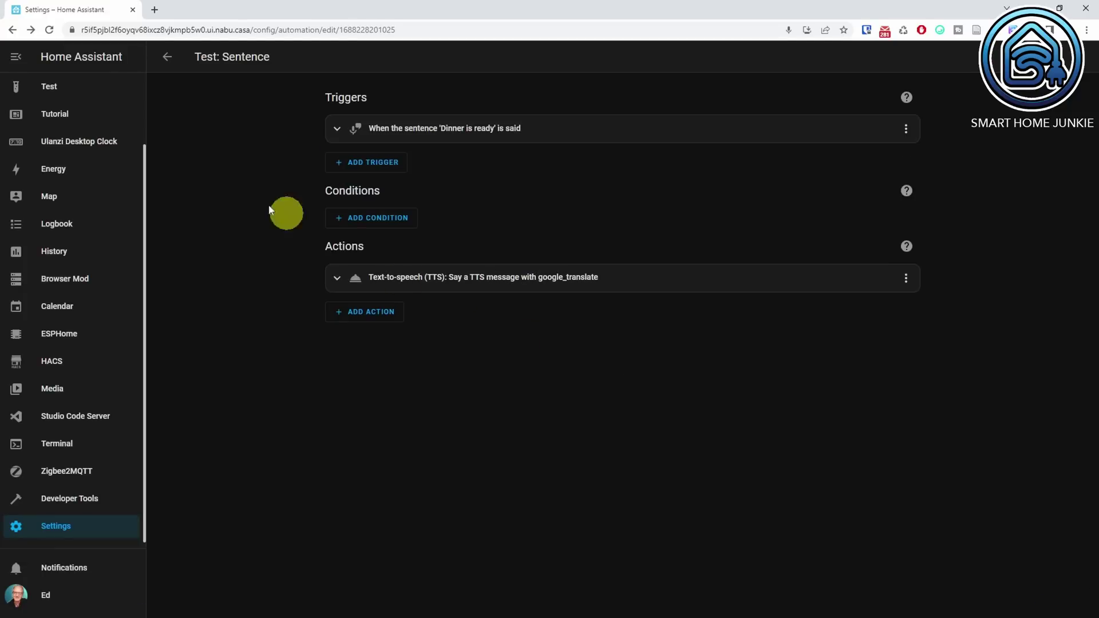
On the Test dashboard, open Assist from its card to send 'Dinner is ready'.
click(58, 89)
click(654, 183)
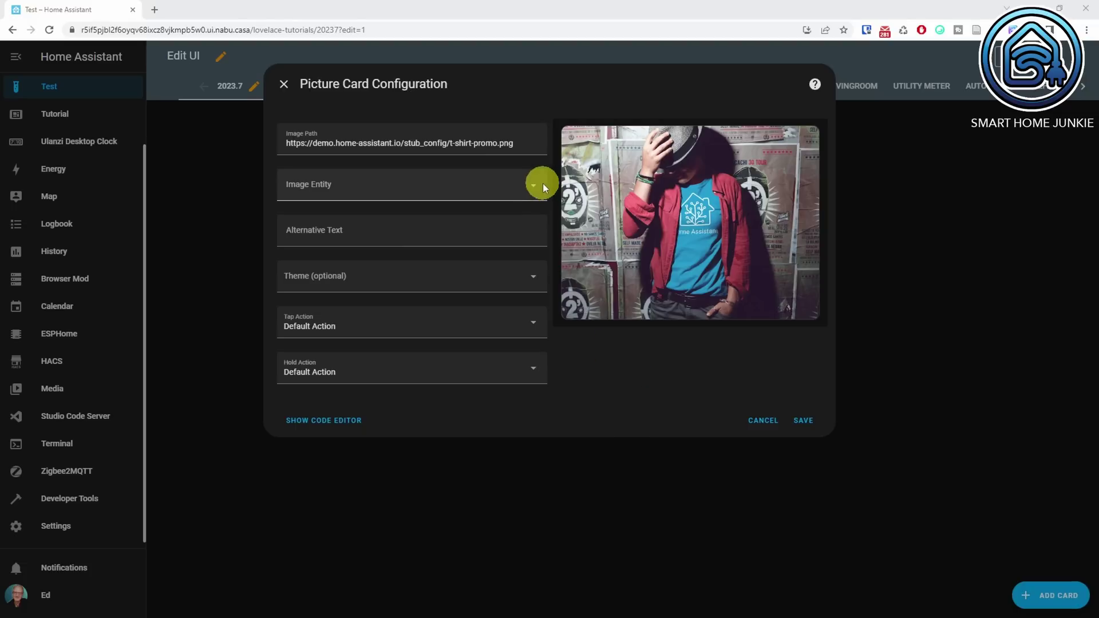
Set the picture card's image entity to smarthomejunkielogo and copy the Assist card.
click(542, 183)
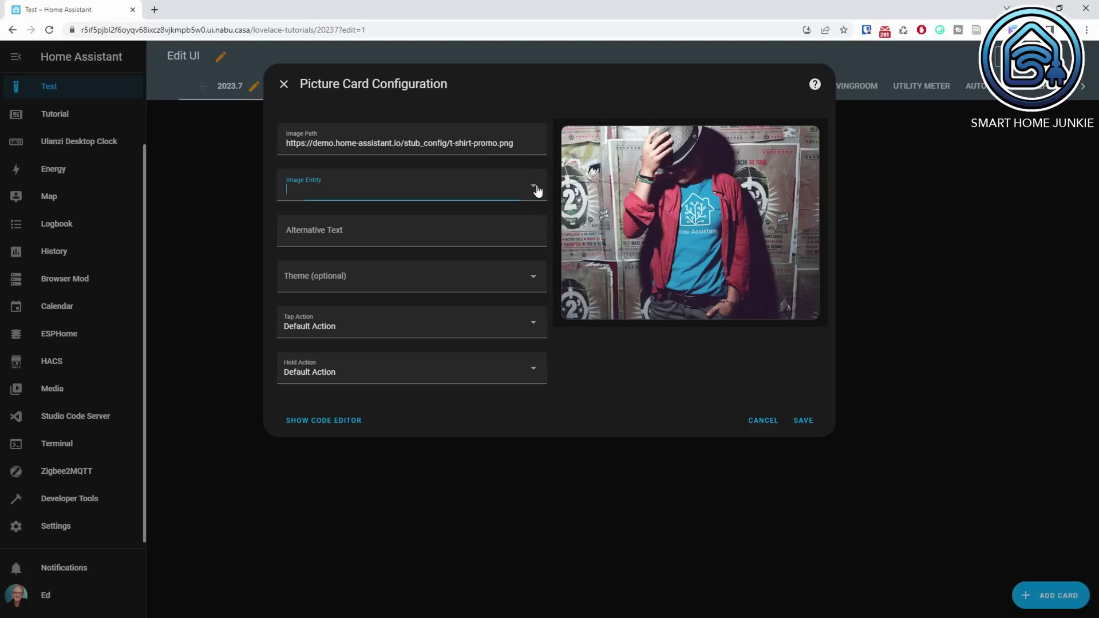
click(407, 228)
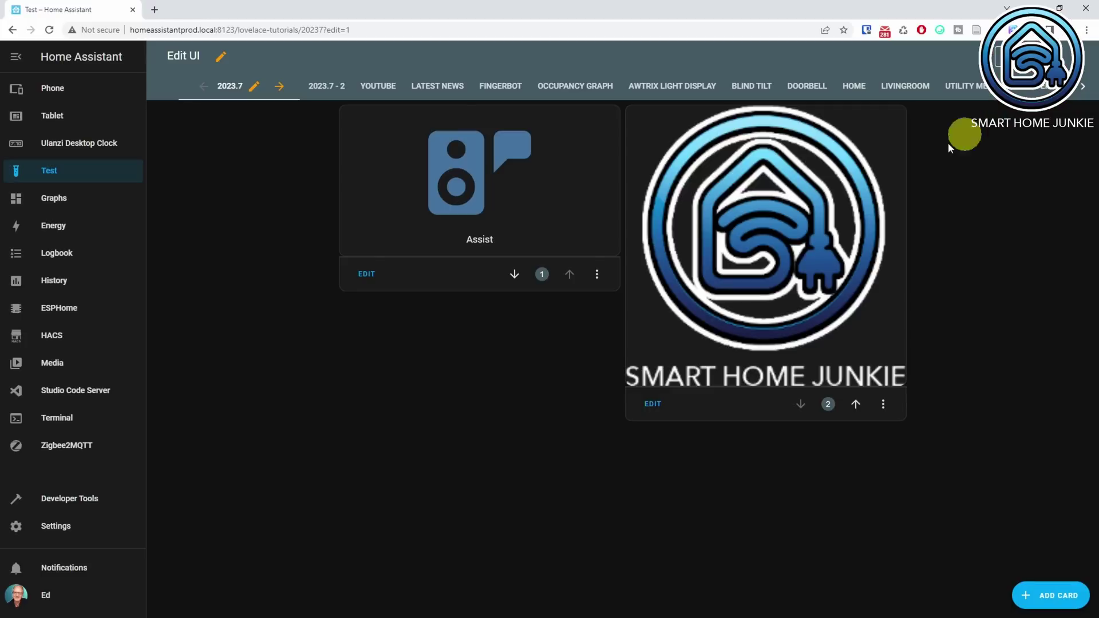
click(597, 276)
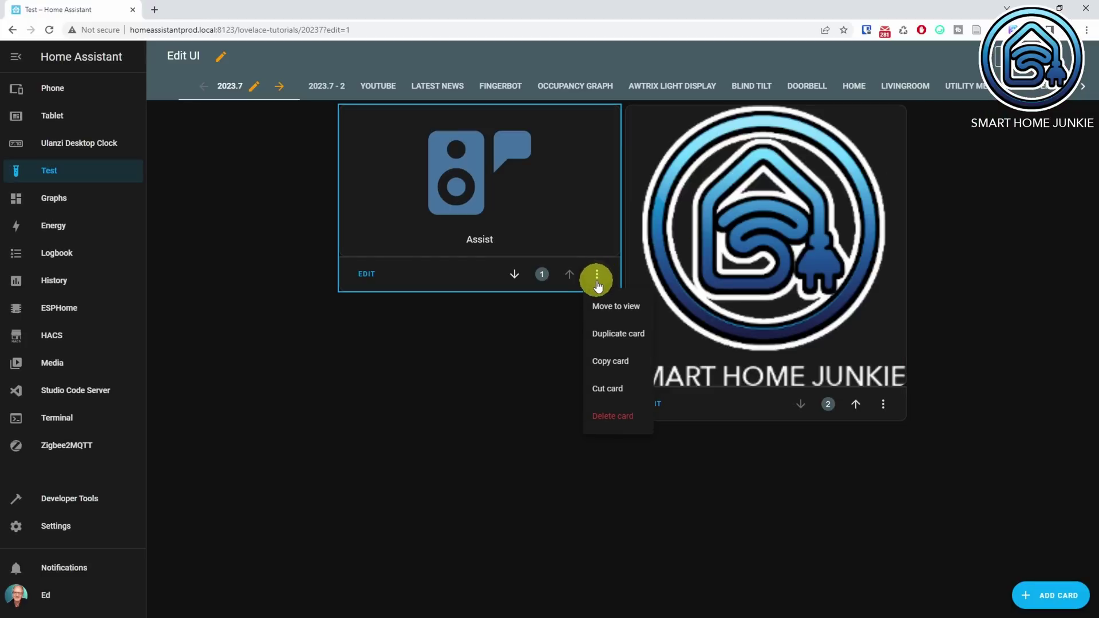
click(614, 365)
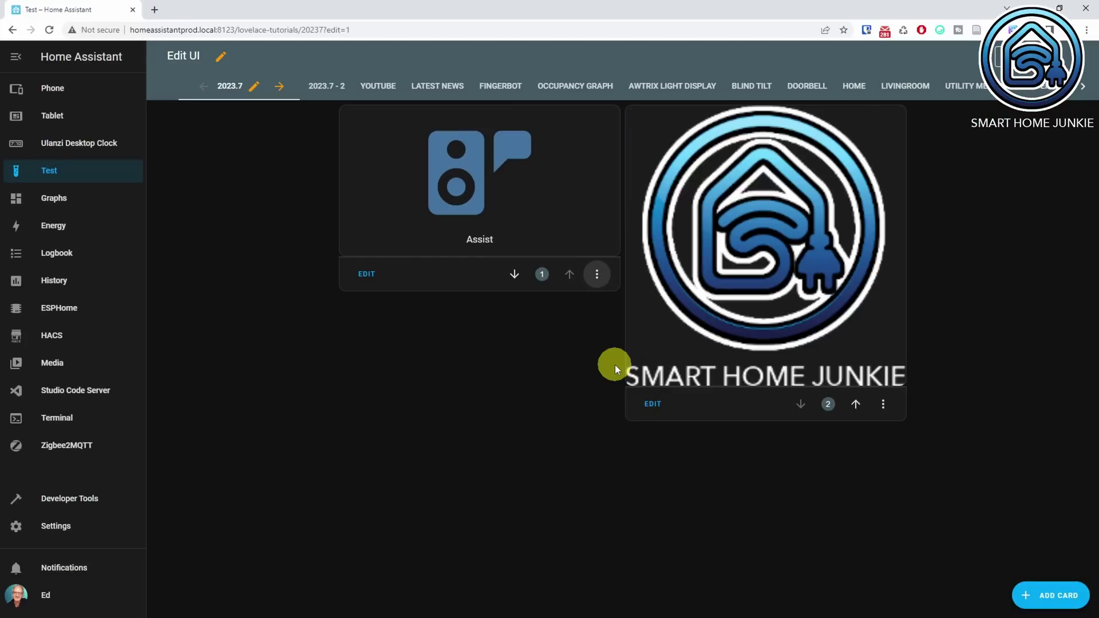
Paste the copied Assist card into the 2023.7 - 2 view and save it.
click(332, 87)
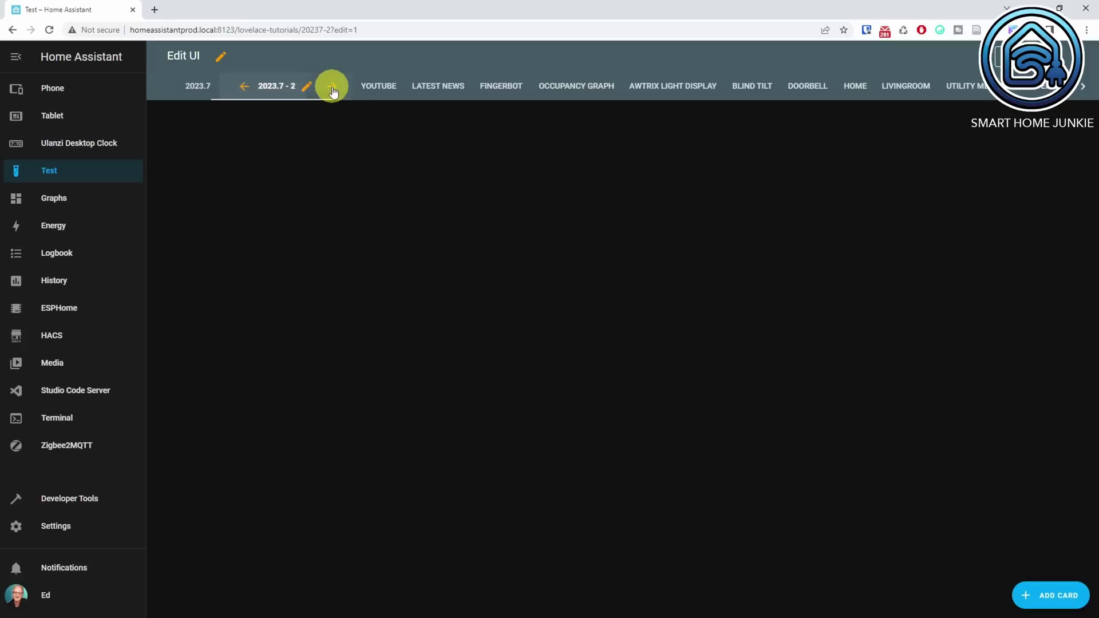
click(721, 383)
click(1056, 604)
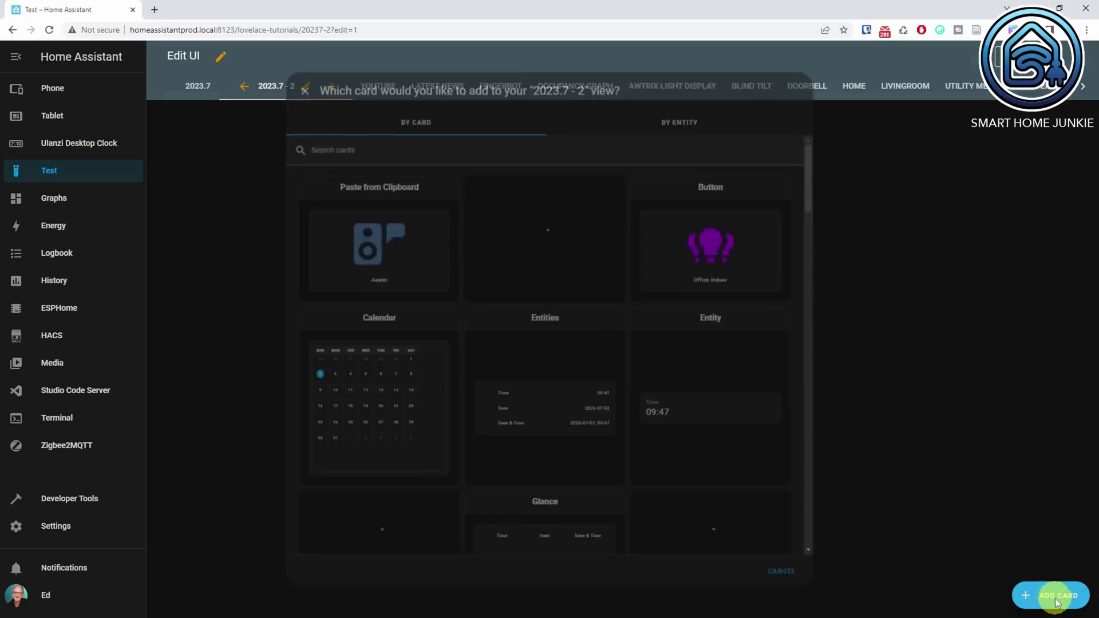
click(378, 178)
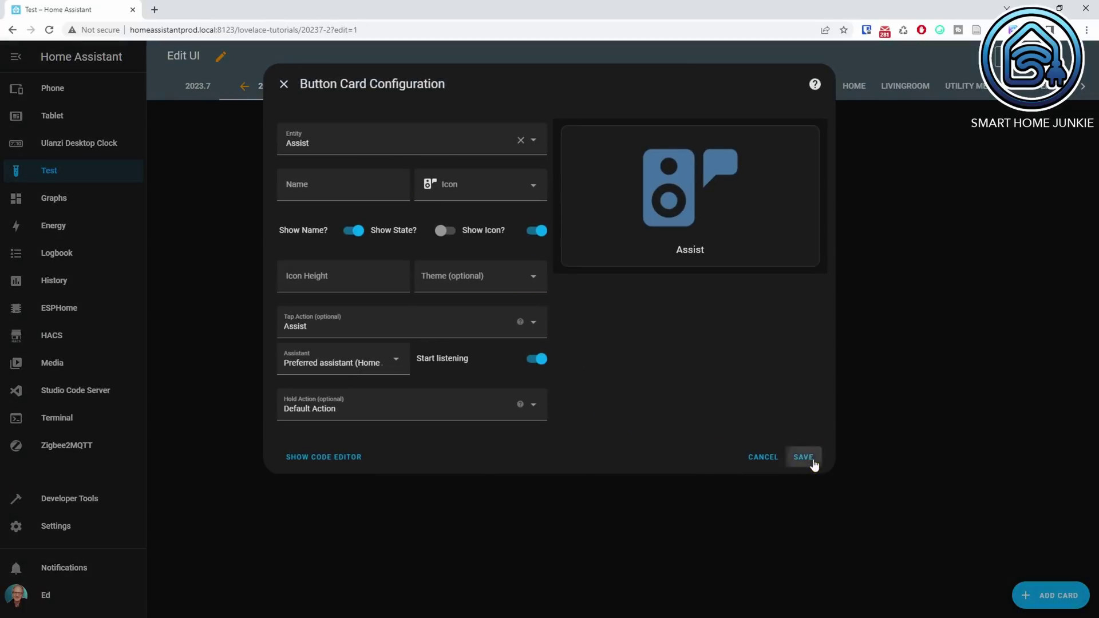
click(803, 457)
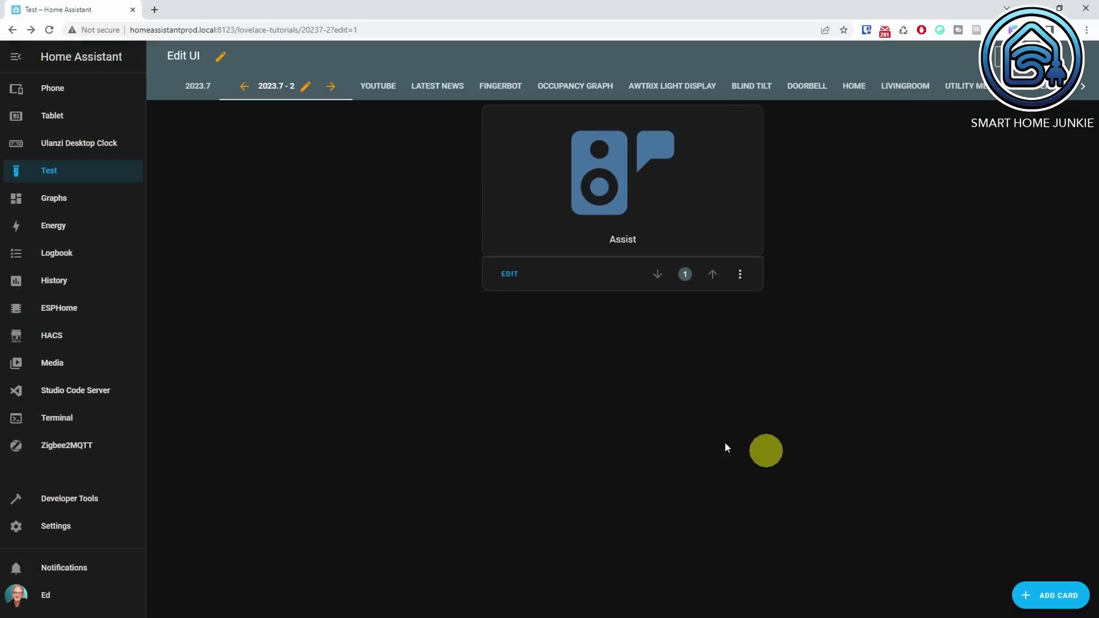
Back in the 2023.7 view, move the logo card to position 1.
click(202, 87)
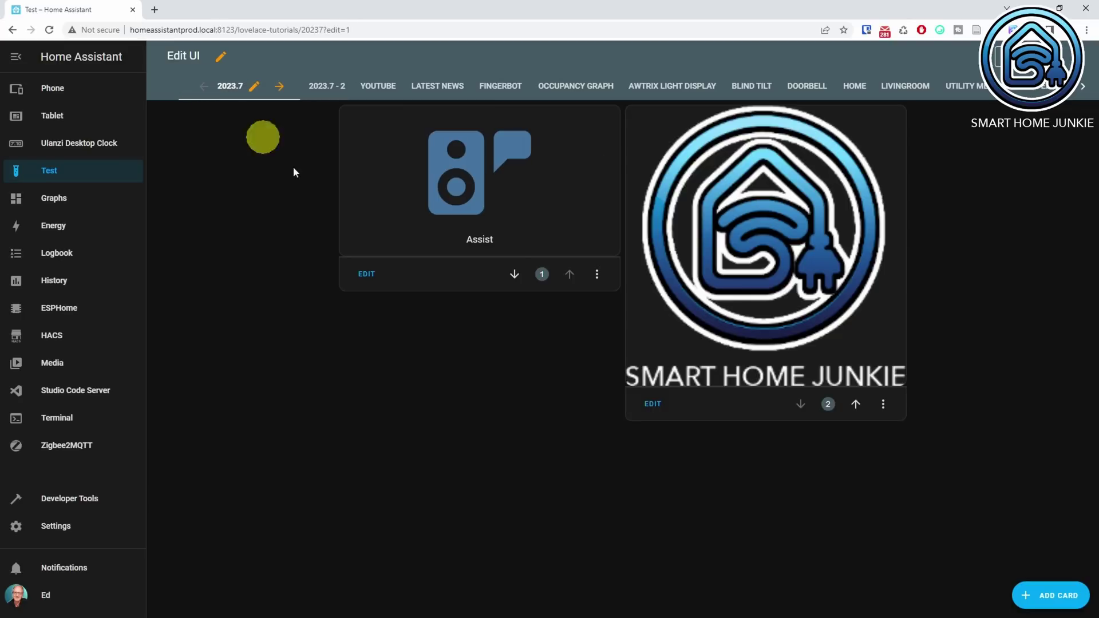
click(829, 405)
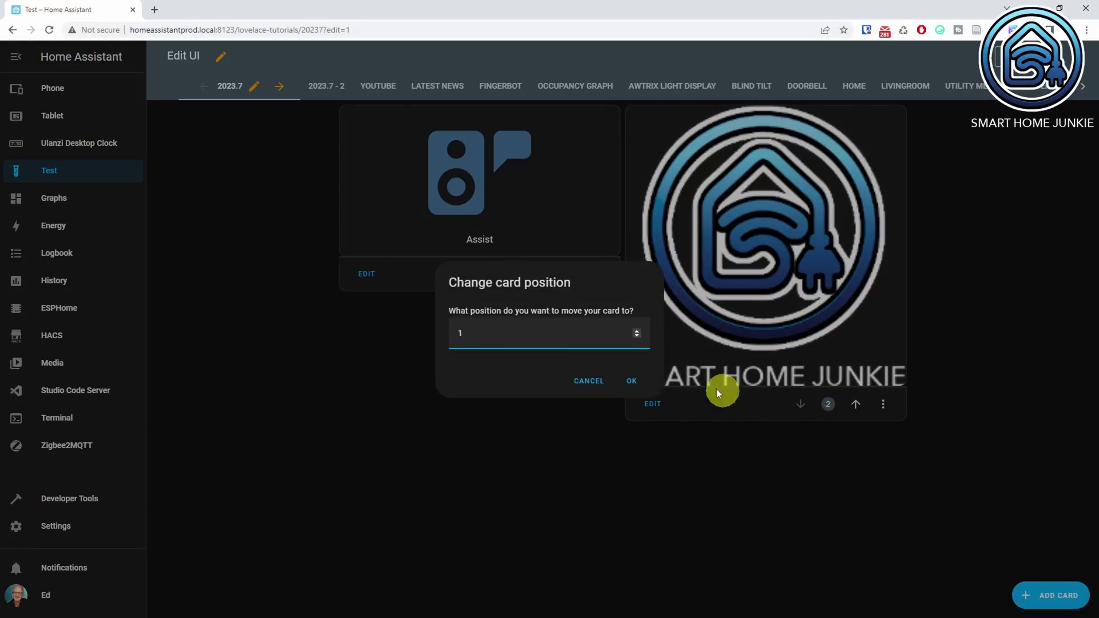
click(632, 380)
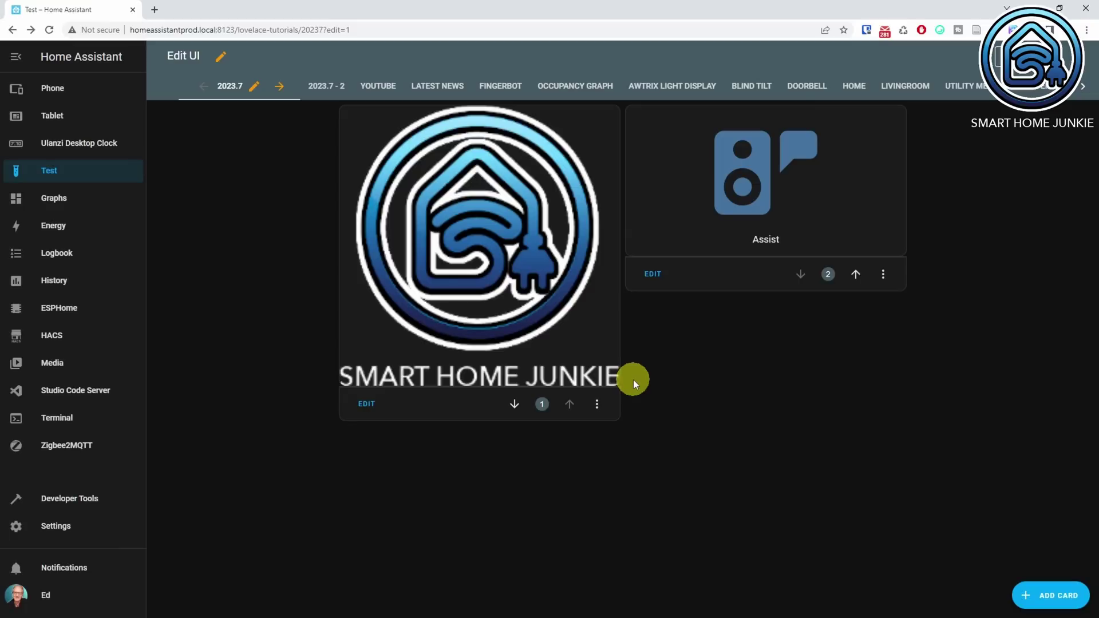
click(830, 274)
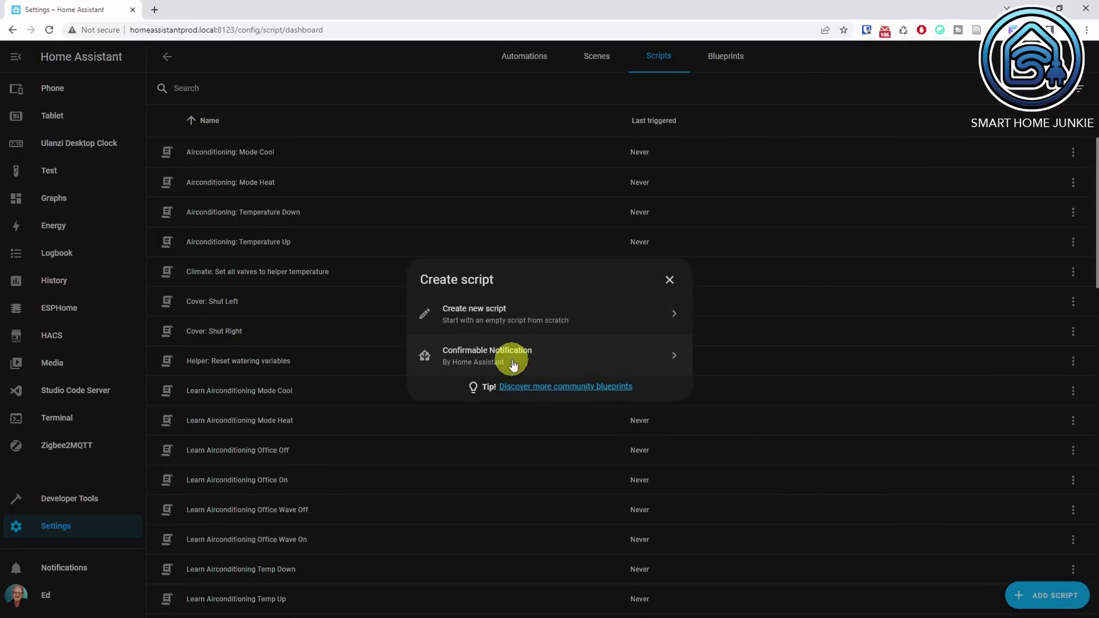
Start a new script from the Confirmable Notification blueprint.
click(514, 365)
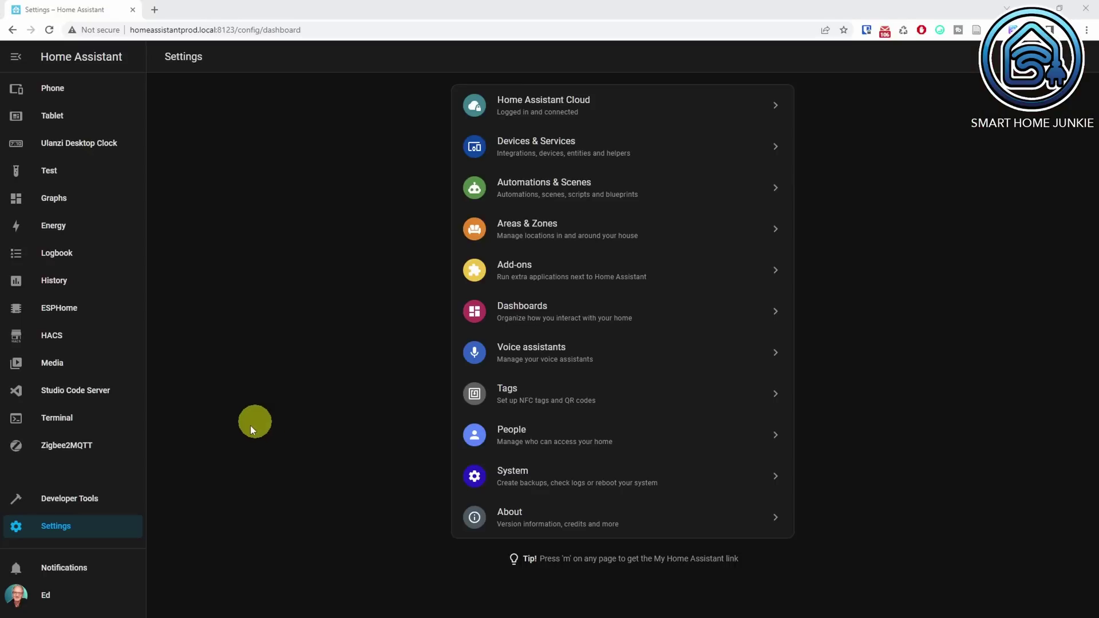
Open your user profile and expand the Time zone dropdown showing local and server options.
click(48, 596)
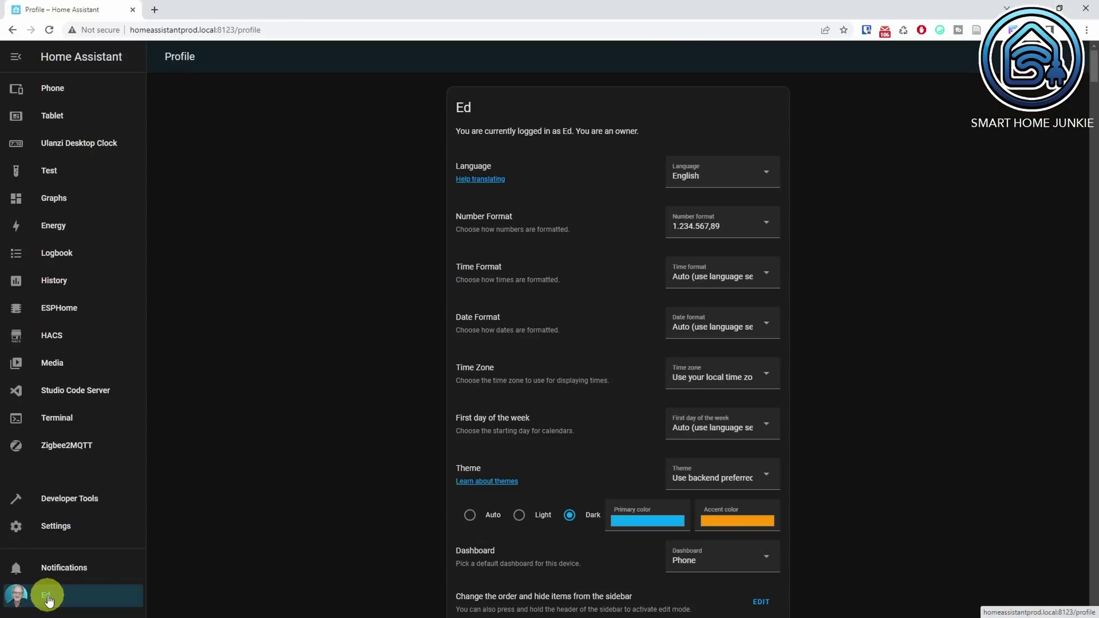
click(766, 379)
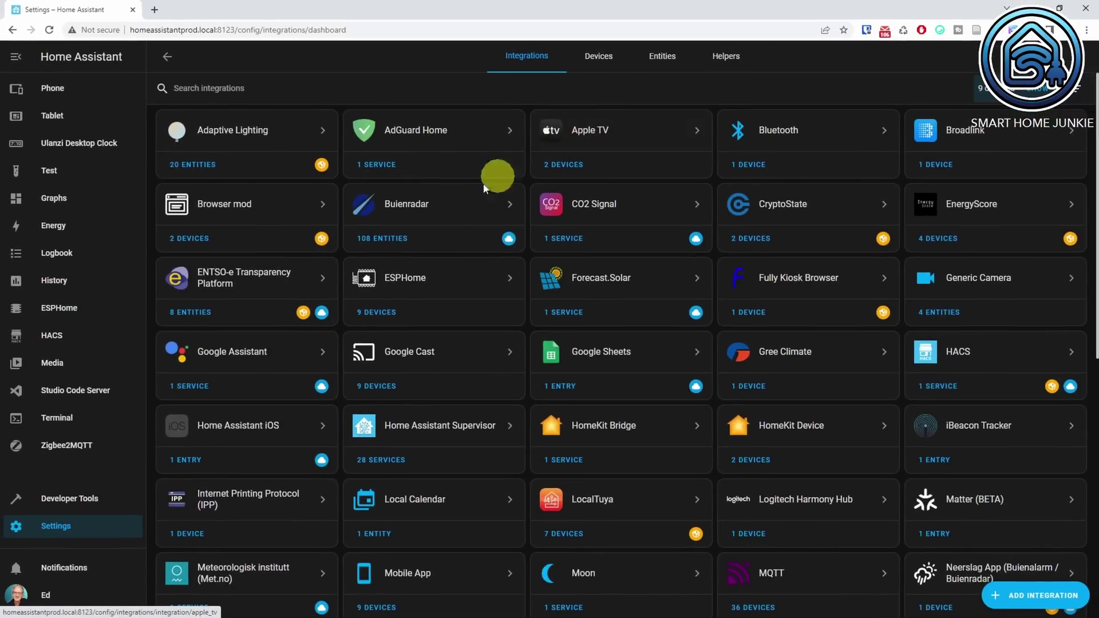
Open the ENTSO-e Transparency Platform card in the Integrations list.
click(248, 281)
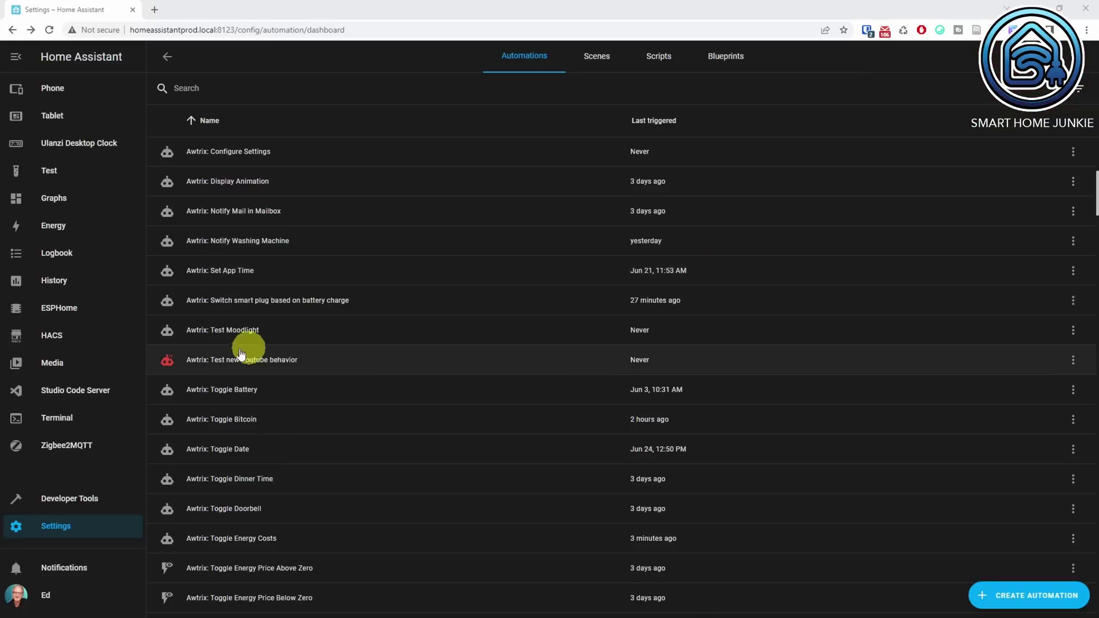
Open the unavailable 'Awtrix: Test new Youtube behavior' automation from the Automations list.
click(224, 360)
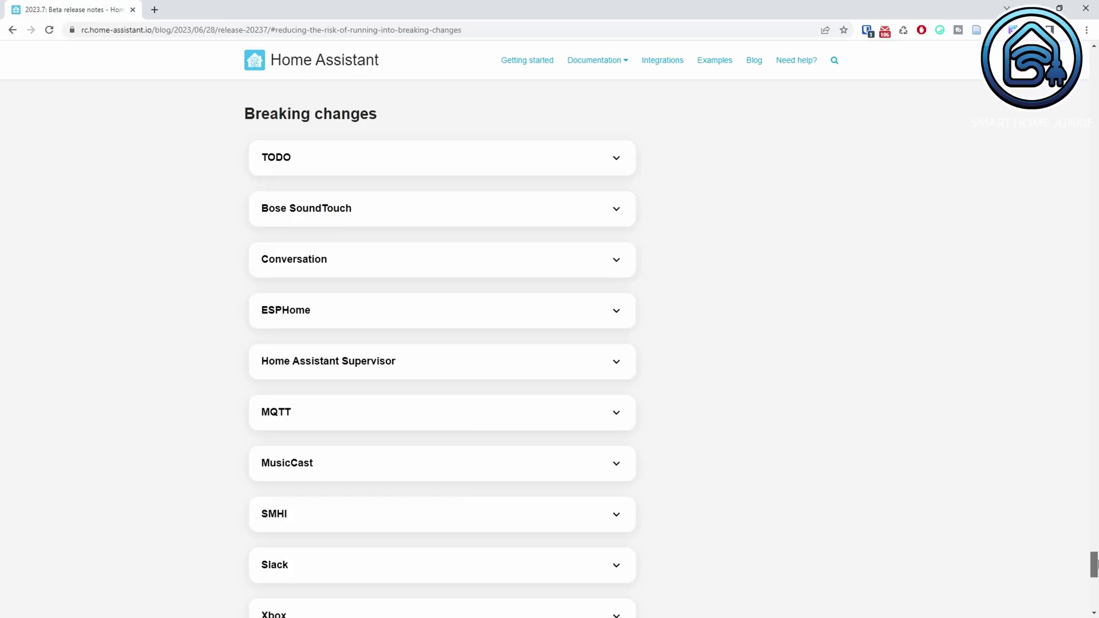
Scroll the 2023.7 release notes until the Breaking changes list ends at Z-Wave.
drag(1096, 564, 1096, 568)
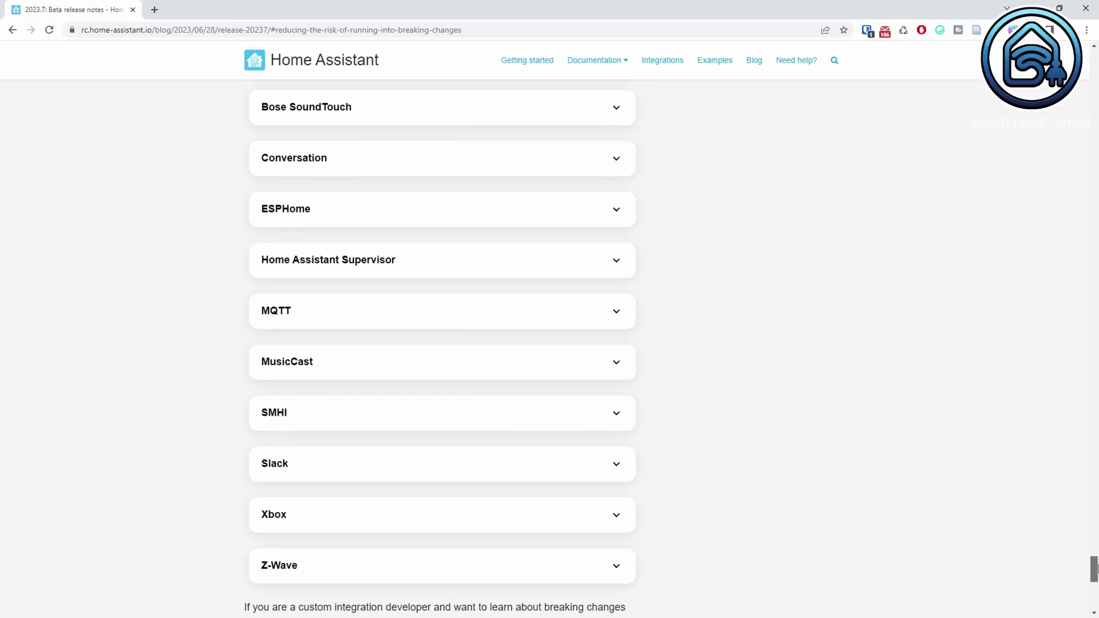